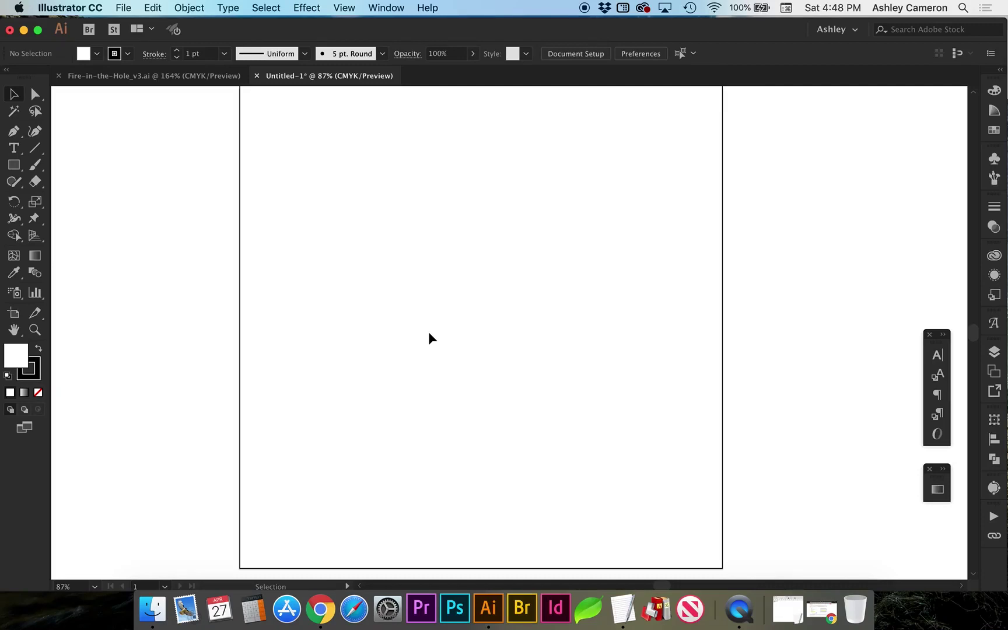
Draw a 2.5 × 1 in rectangle and drag a copy directly below it
left_click(20, 169)
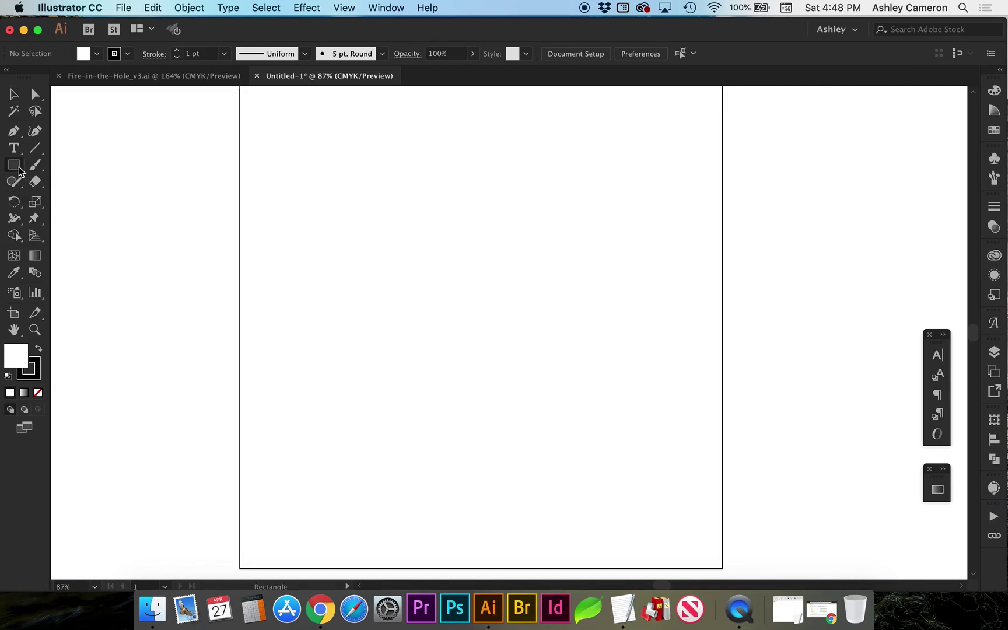
left_click(391, 193)
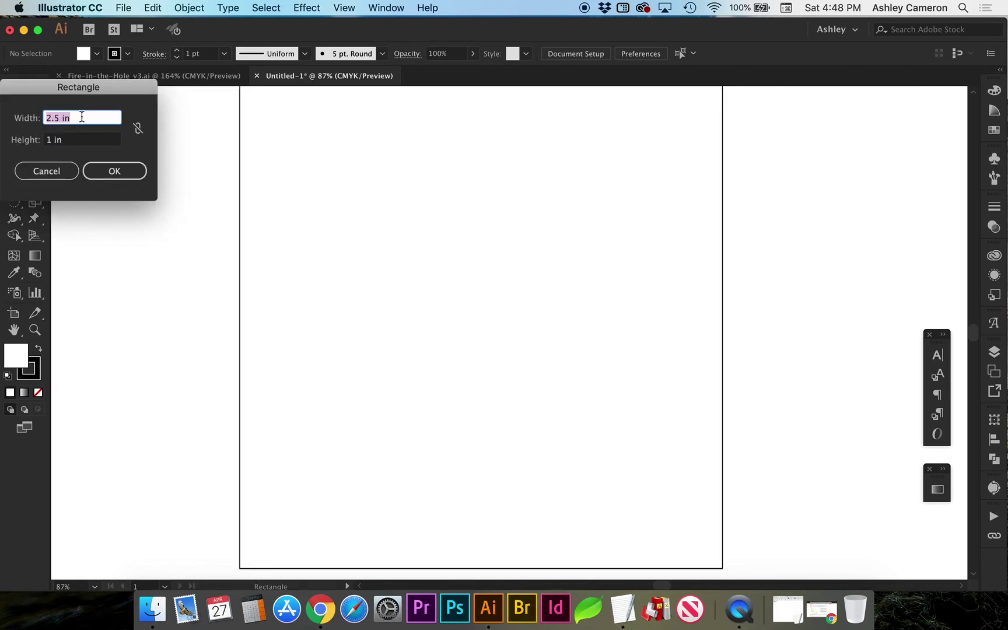
left_click(107, 172)
left_click(107, 172)
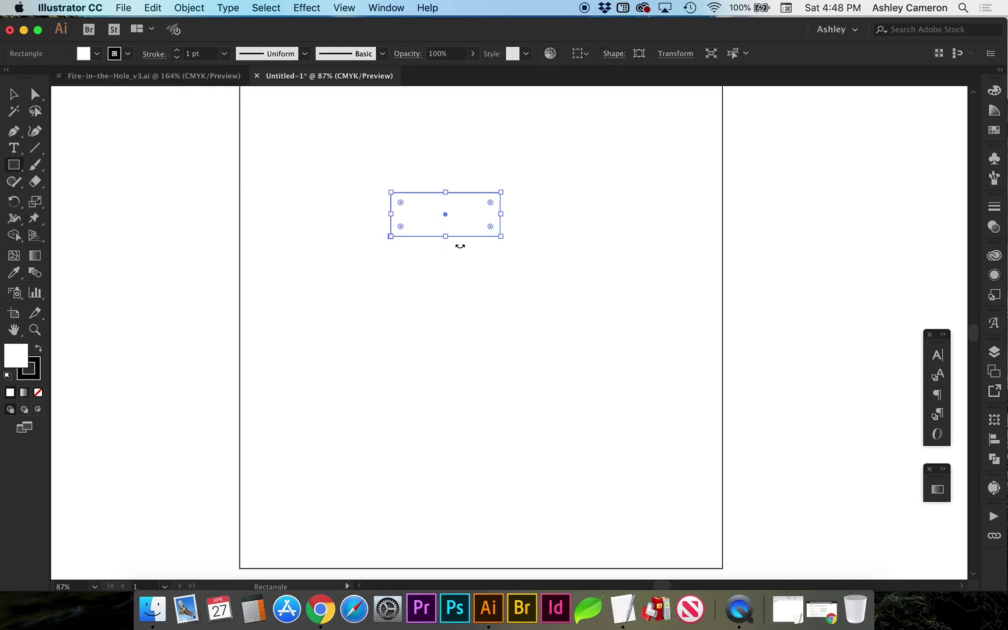
key("v")
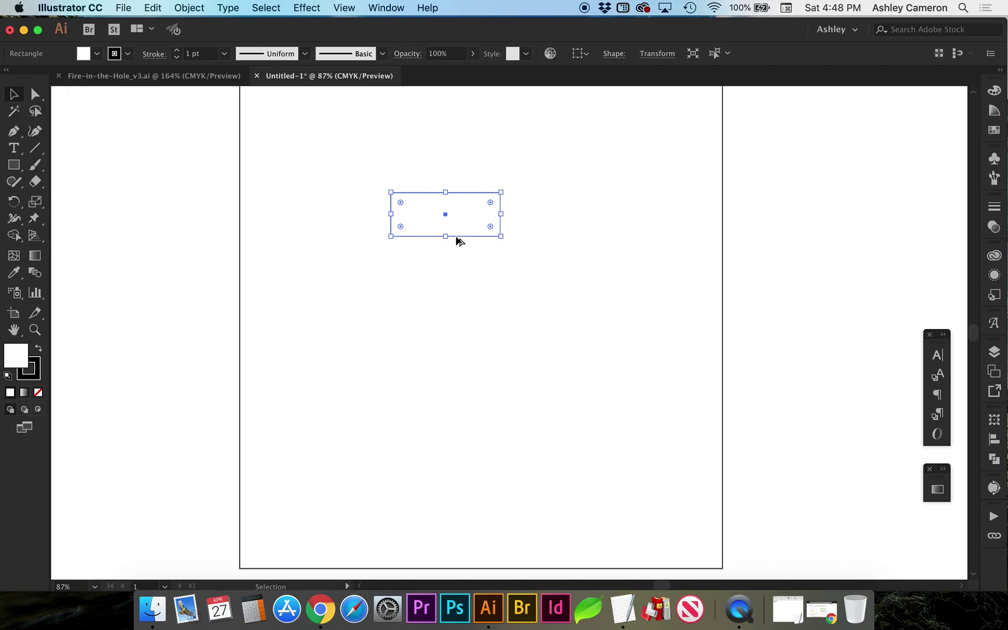
left_click_drag(456, 236, 457, 285)
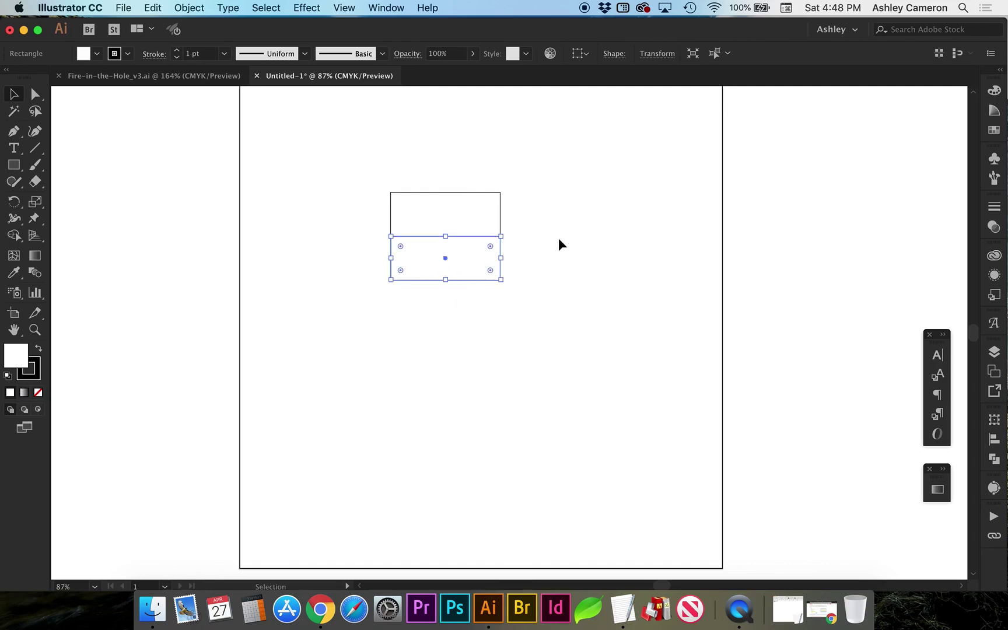
Repeat the copy for a third rectangle, then shift the middle one left about half its width
key("a")
key("super+d")
key("v")
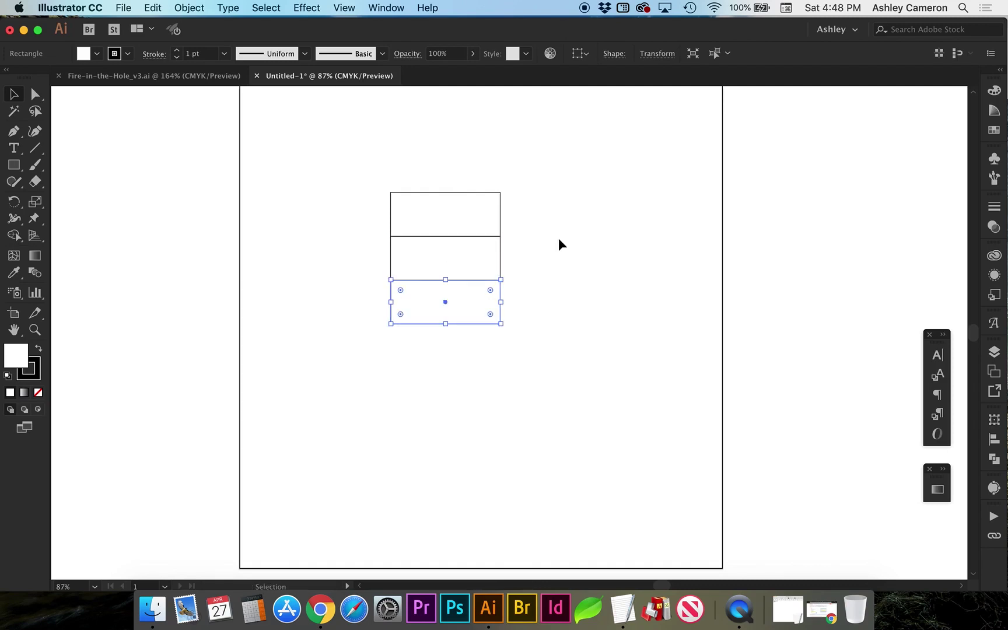
key("super+shift+a")
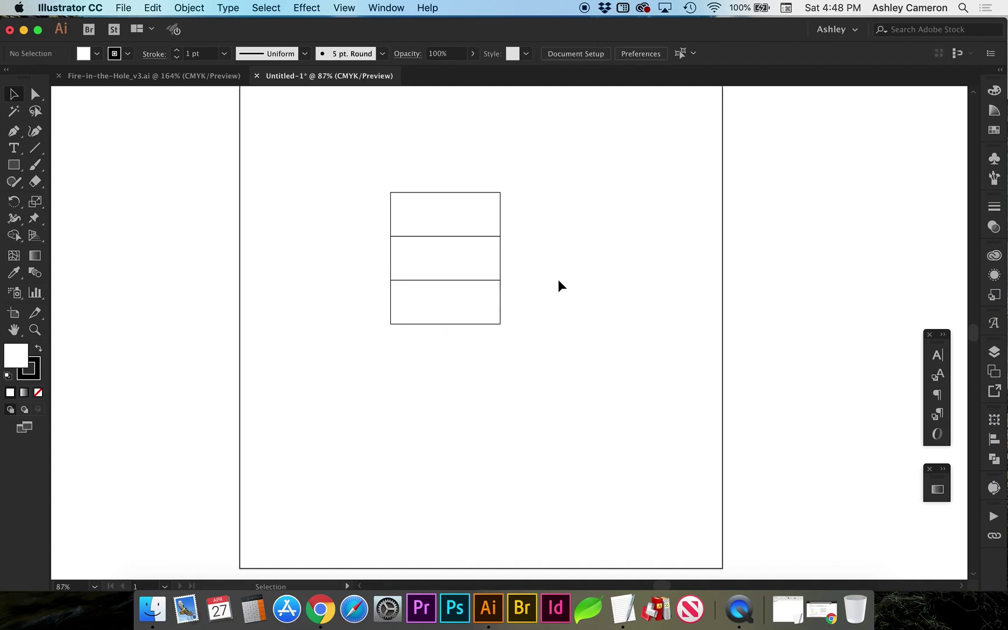
left_click(390, 261)
left_click_drag(389, 269, 337, 269)
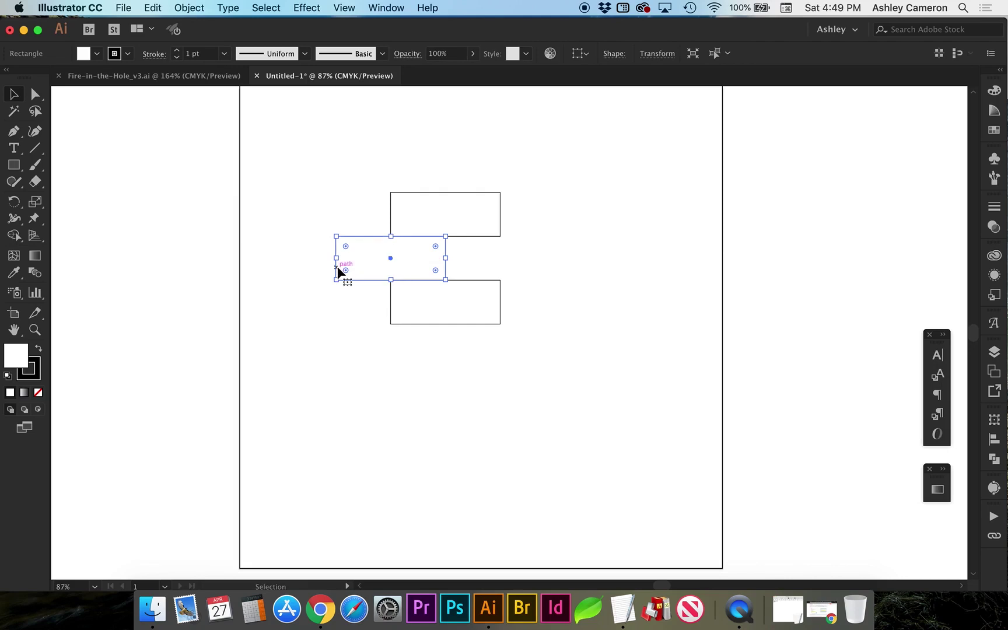
Fill the top, middle and bottom rectangles dark red, orange and dark orange, then select all three
left_click(483, 235)
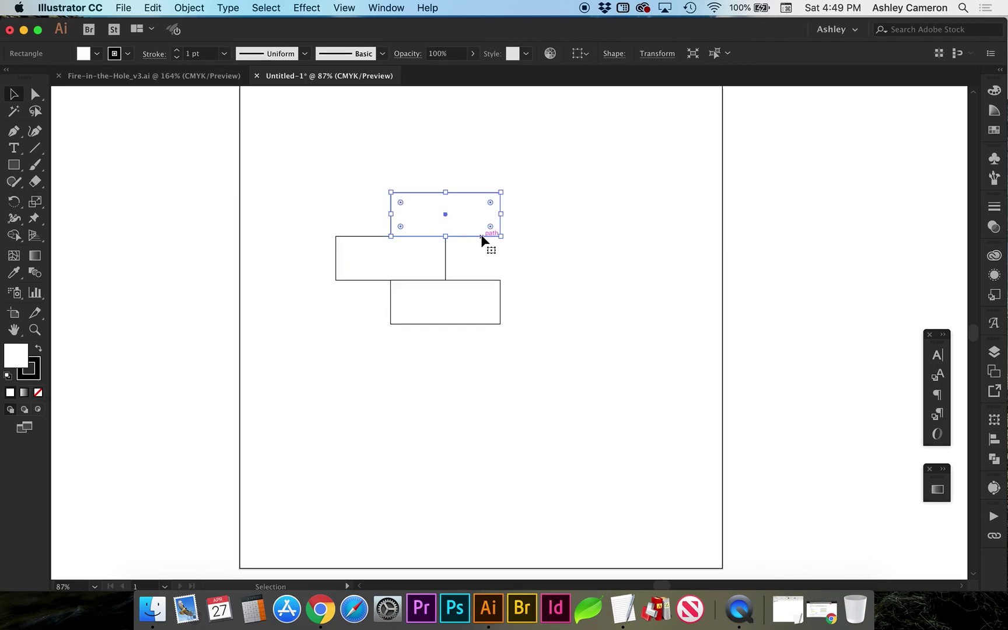
left_click(993, 132)
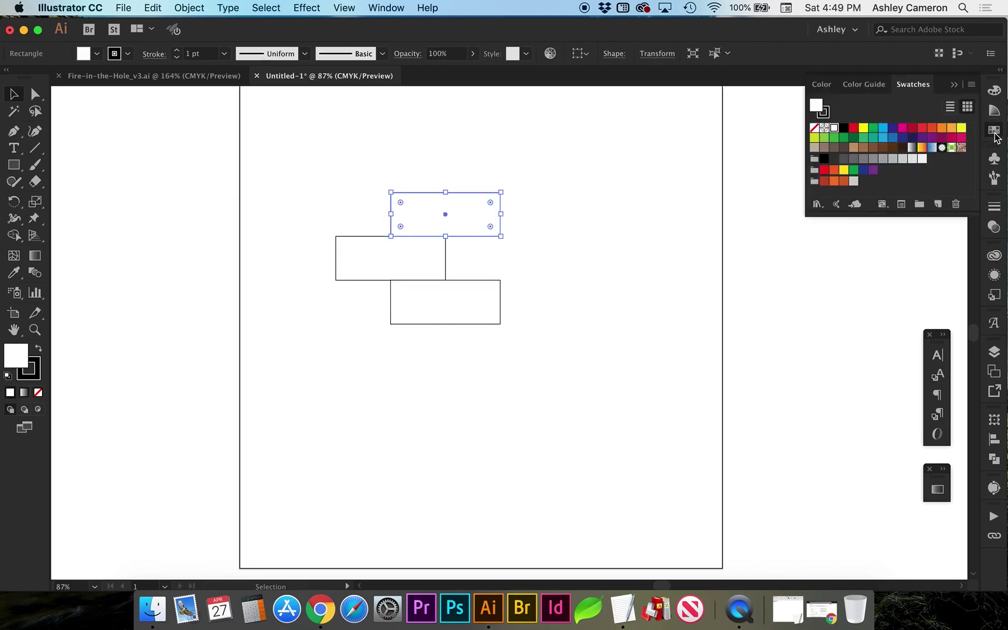
left_click(824, 181)
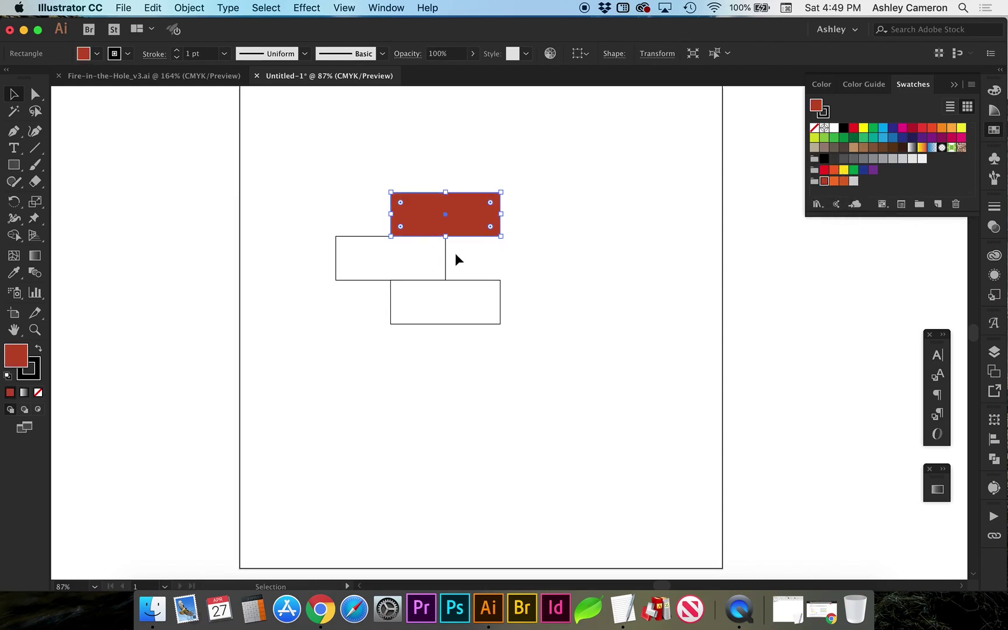
left_click(442, 263)
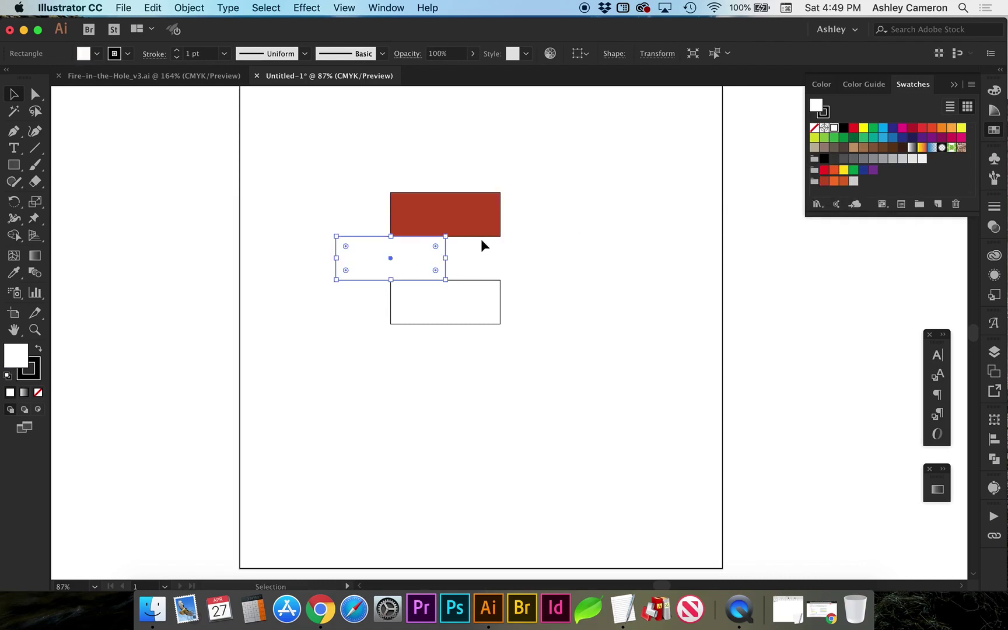
left_click(834, 181)
left_click(490, 291)
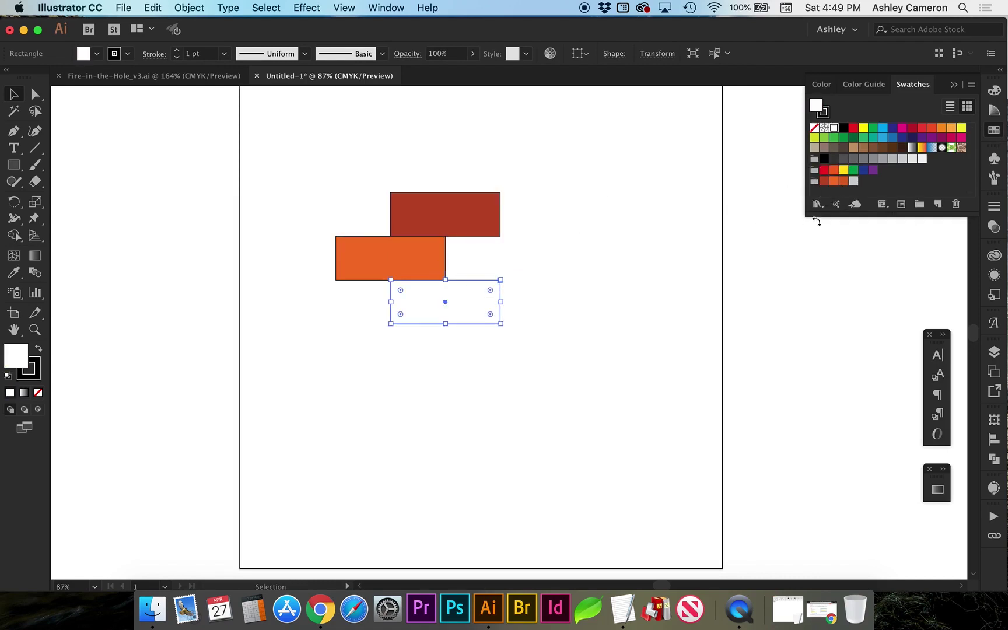
left_click(843, 180)
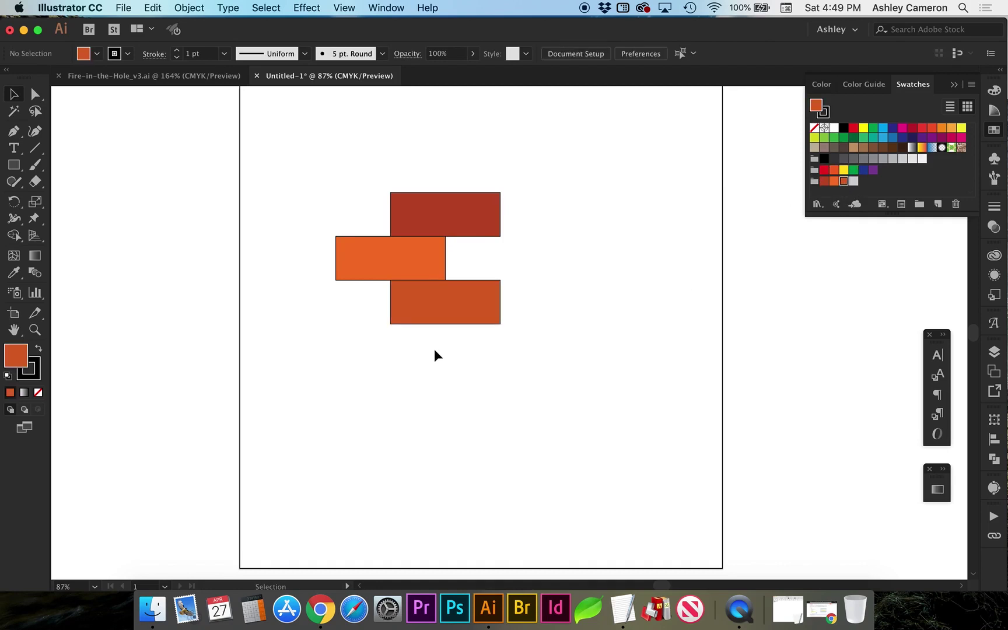
left_click_drag(436, 356, 407, 218)
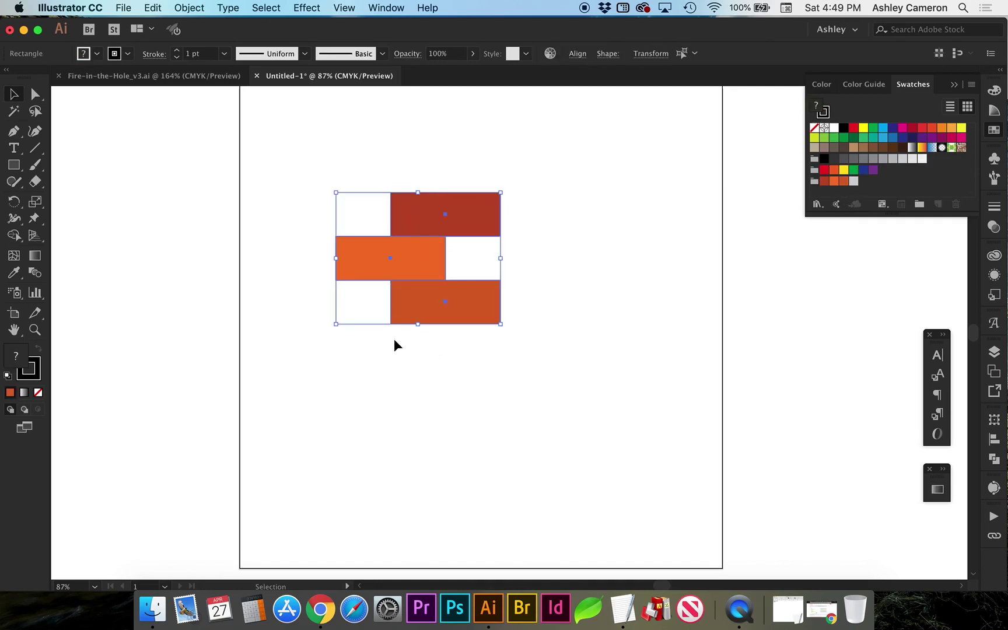
Give all three bricks a light grey stroke of 4 pt
key("x")
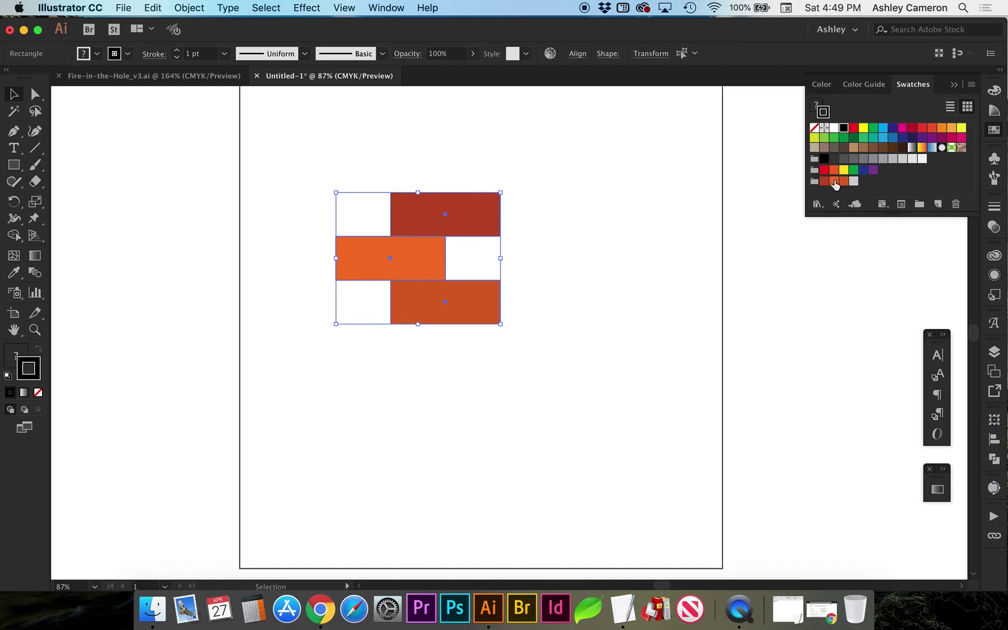
left_click(853, 181)
left_click(177, 50)
left_click(177, 51)
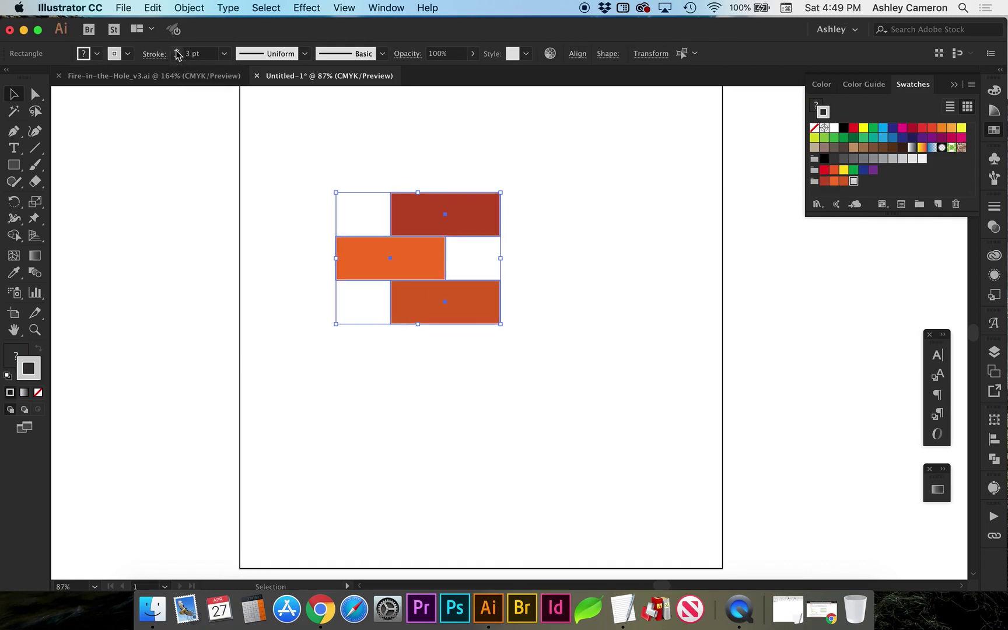
left_click(176, 51)
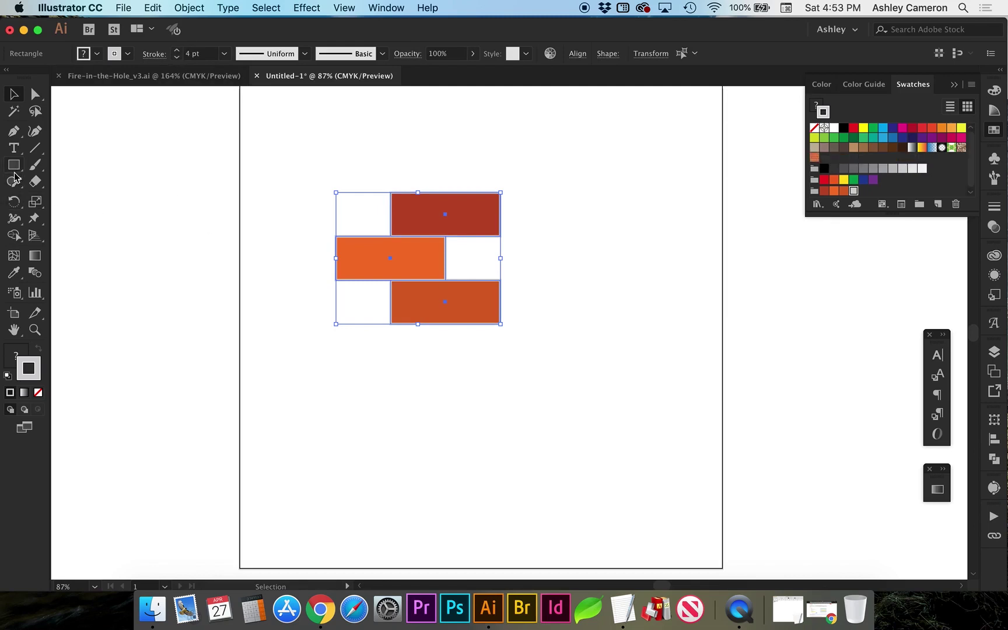
scroll(323, 275, "up", 3)
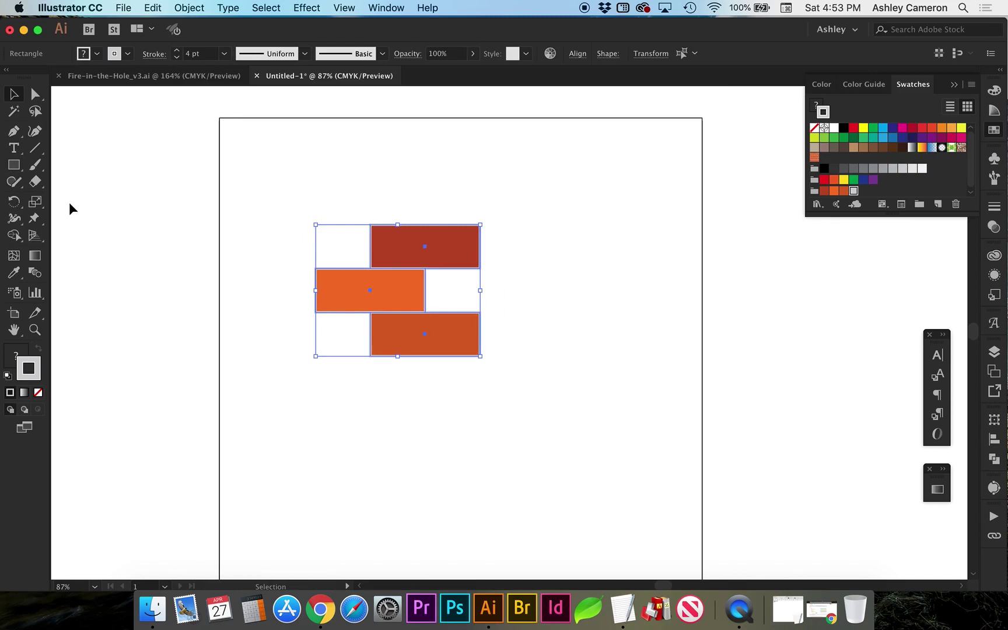
Scale the bricks uniformly to 30% with strokes scaled along
double_click(35, 202)
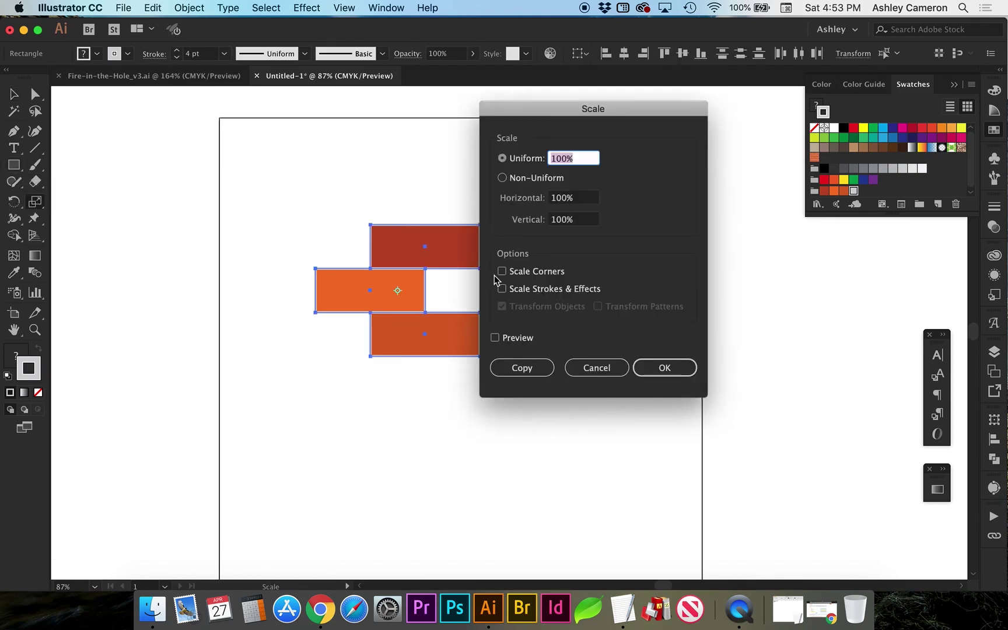
left_click(512, 340)
left_click(541, 290)
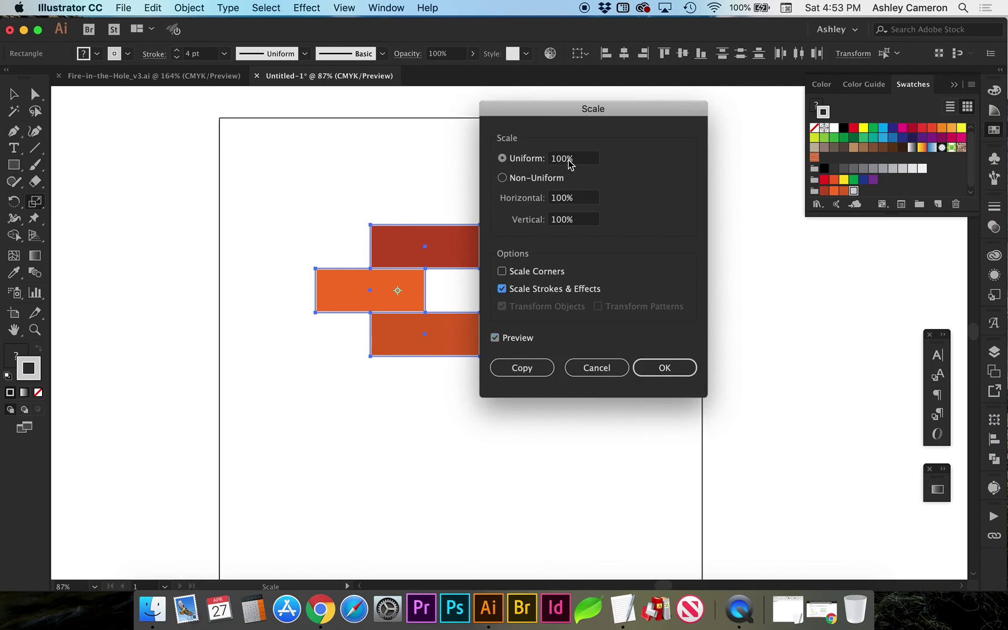
left_click(569, 162)
left_click_drag(569, 162, 525, 159)
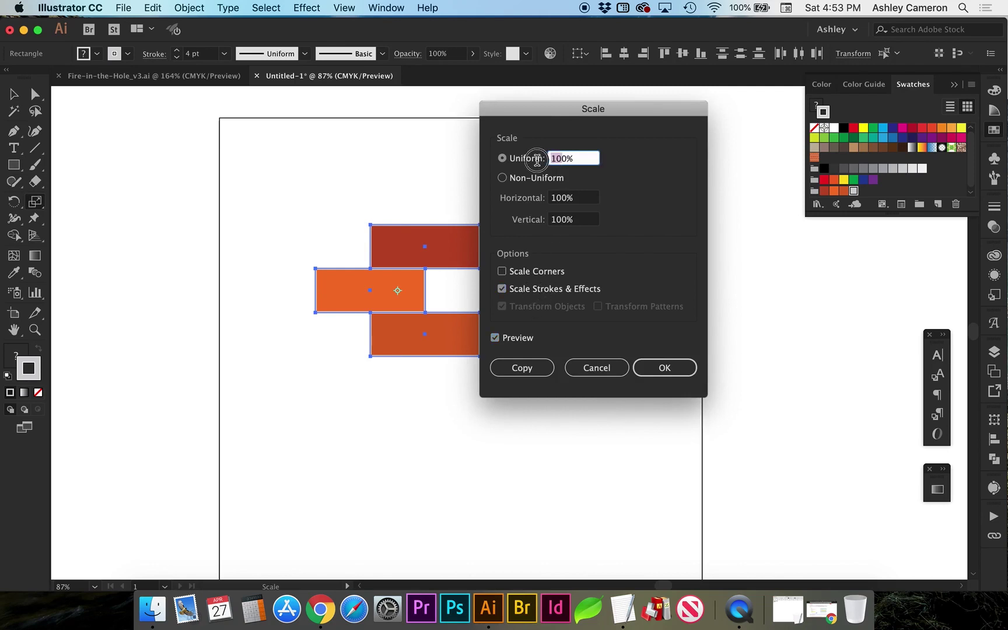
type("30")
left_click(579, 199)
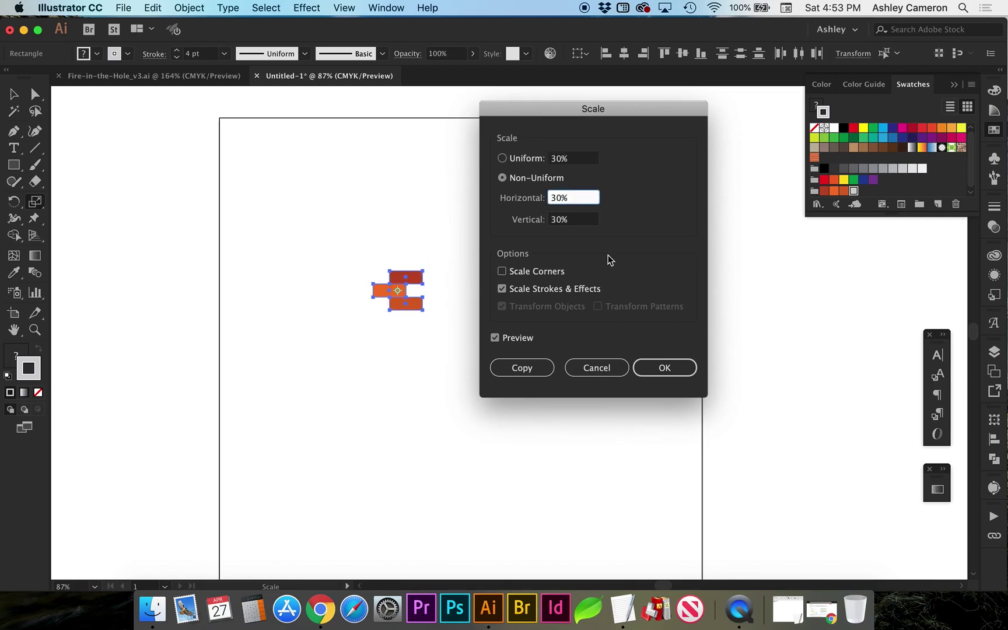
left_click(664, 367)
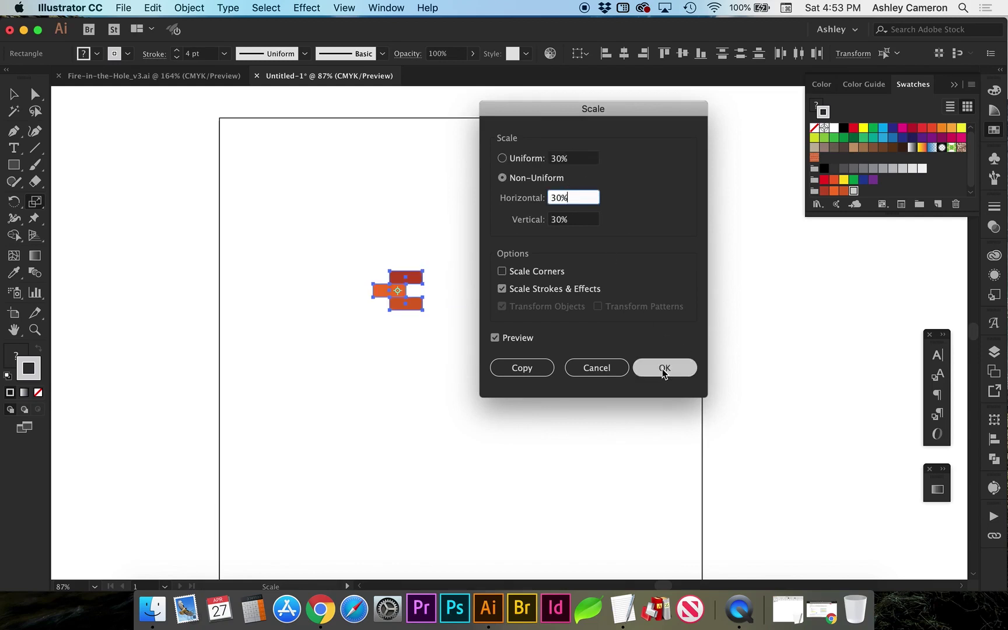
Reselect the three shrunken bricks and drag them into the Swatches panel as a new swatch
key("v")
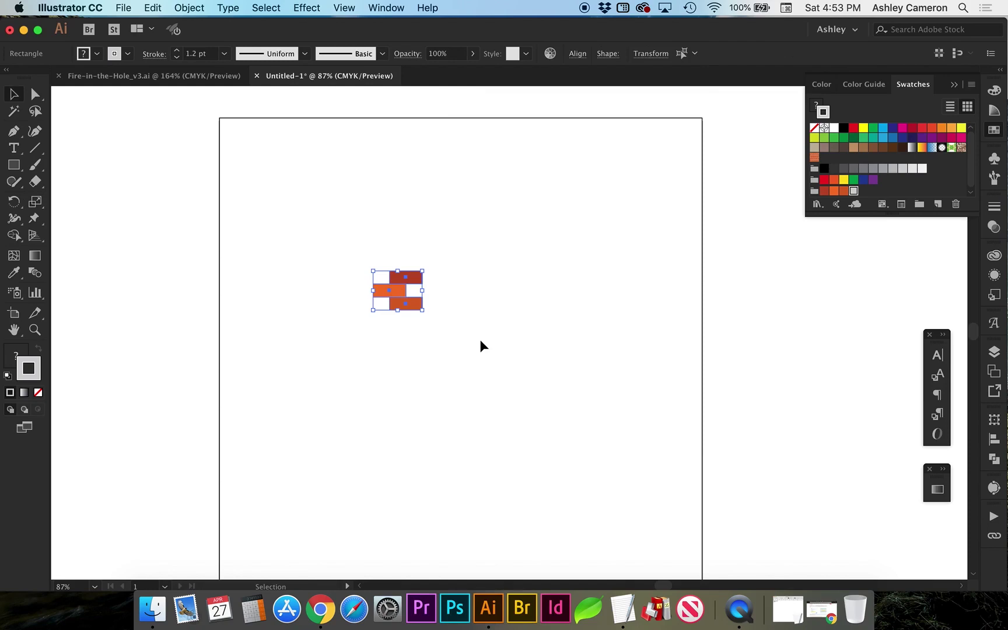
left_click(481, 341)
left_click_drag(343, 255, 869, 159)
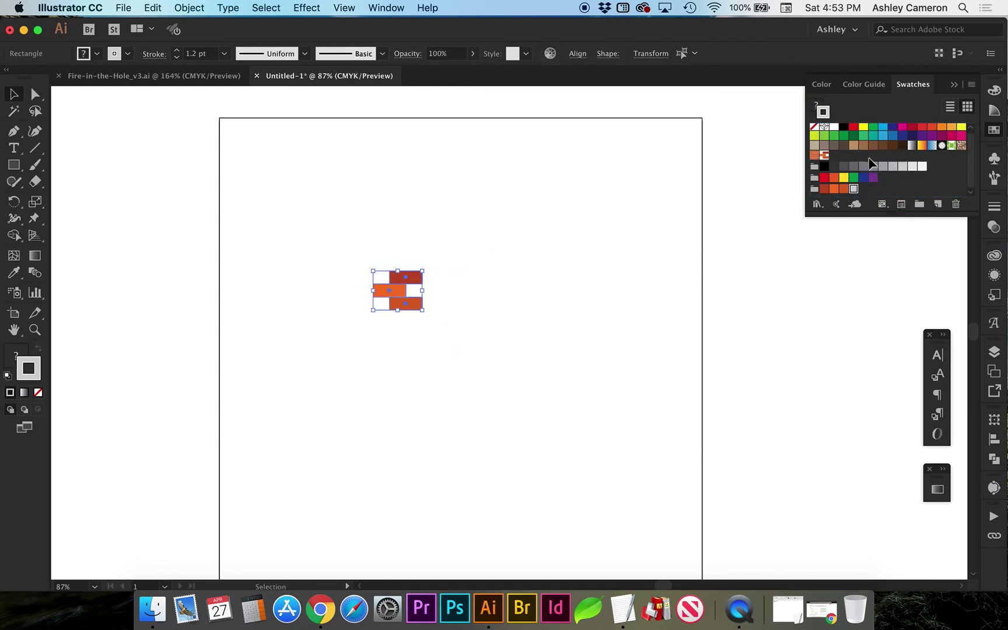
Edit New Pattern Swatch 2 at actual size, changing tile width to 0.875 in, then 0.75 in
double_click(823, 156)
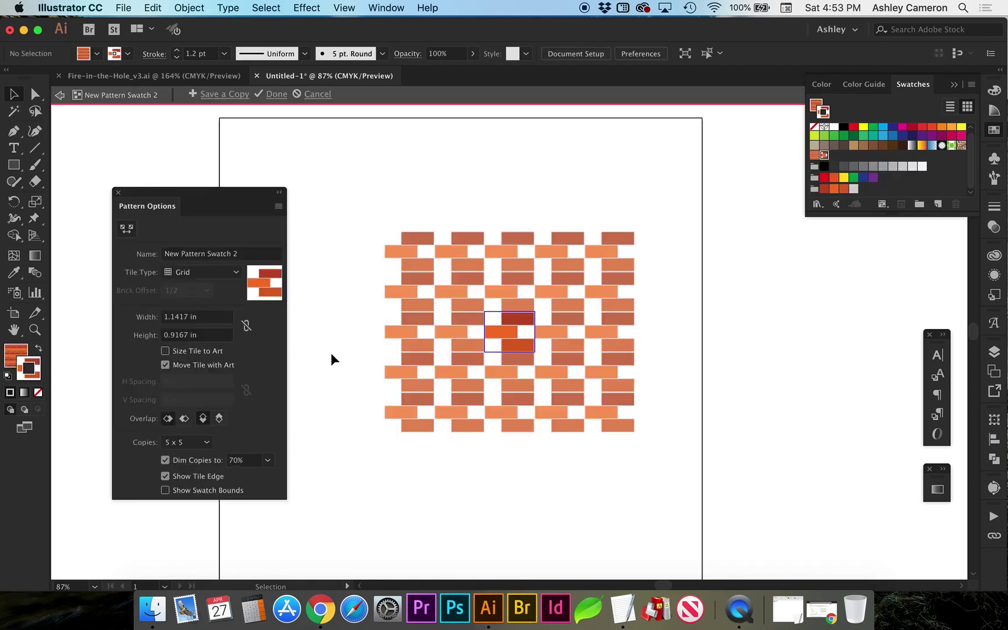
key("super+1")
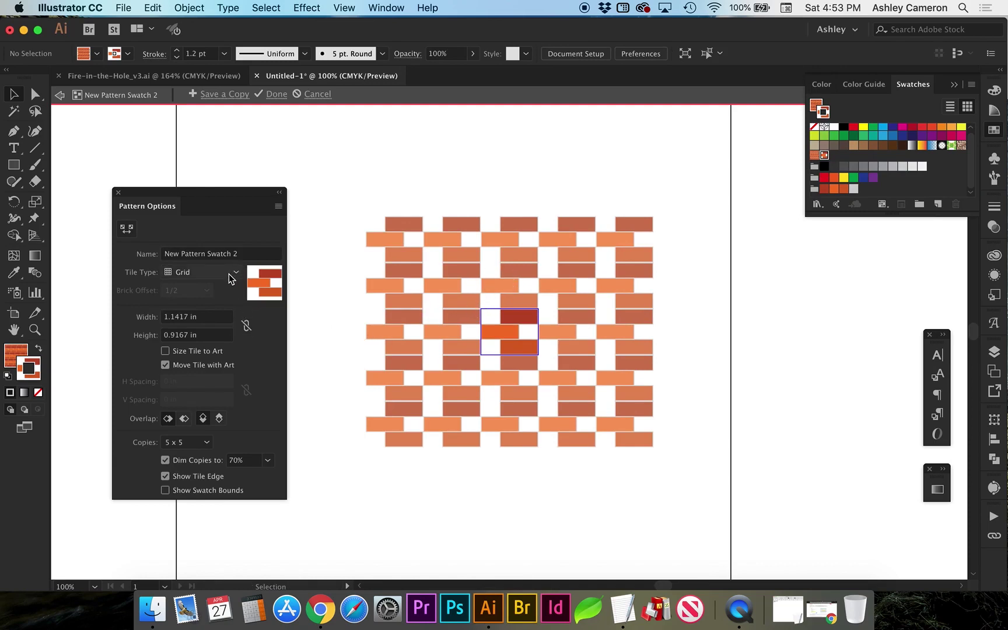
left_click(205, 316)
triple_click(204, 317)
type("0.875")
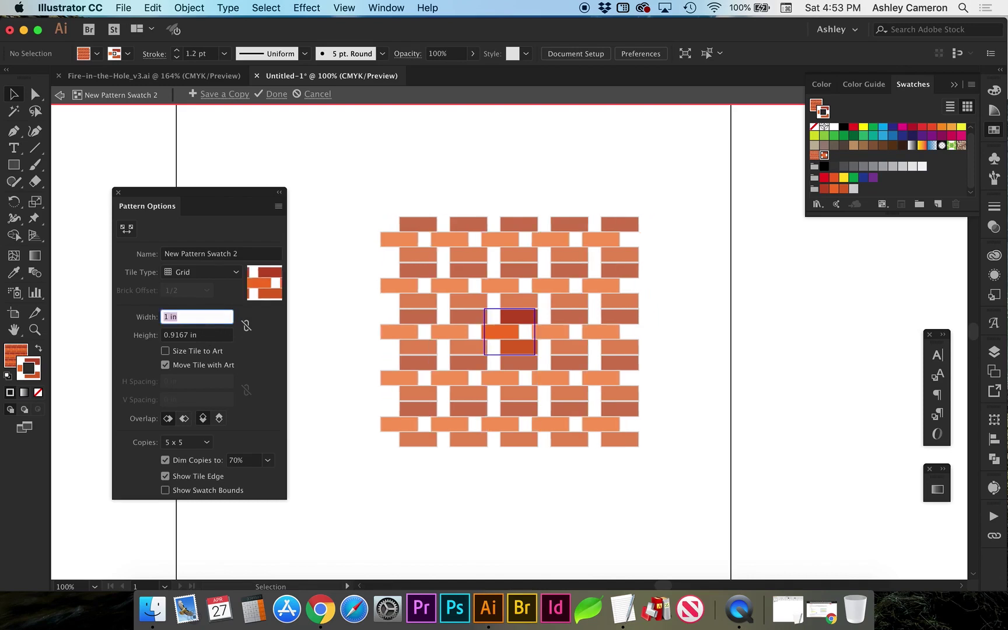
key("Return")
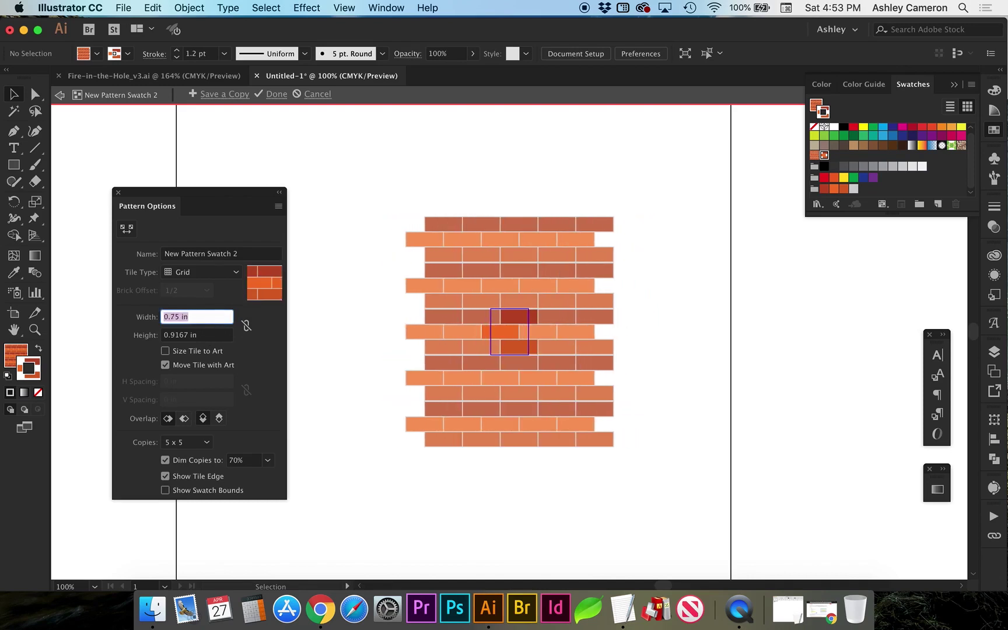
type("0.75")
key("Return")
Set the tile type to Brick by Row with 0.9 in height and finish pattern editing
left_click(211, 271)
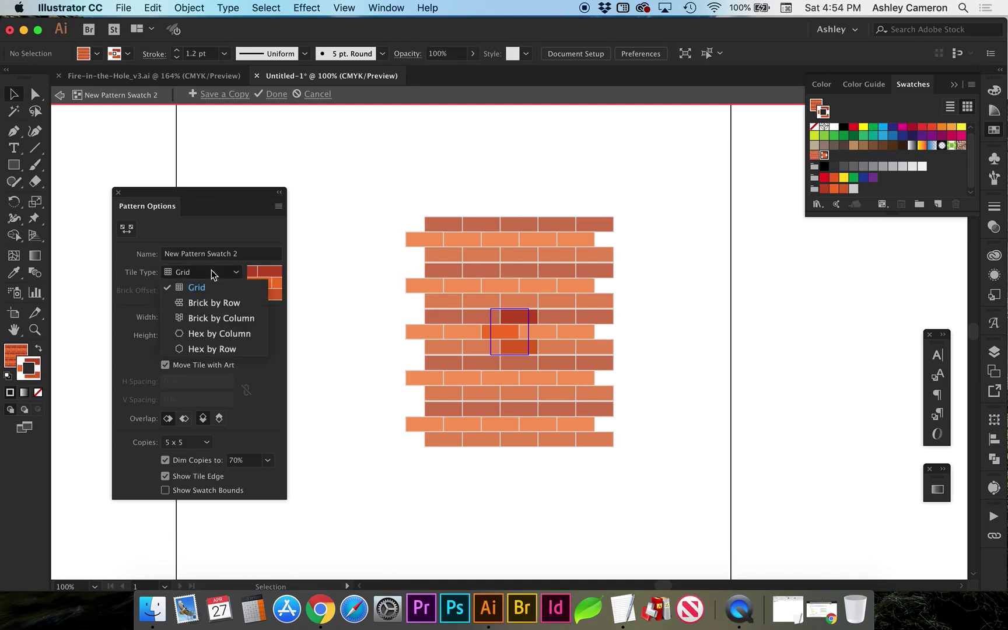
left_click(214, 303)
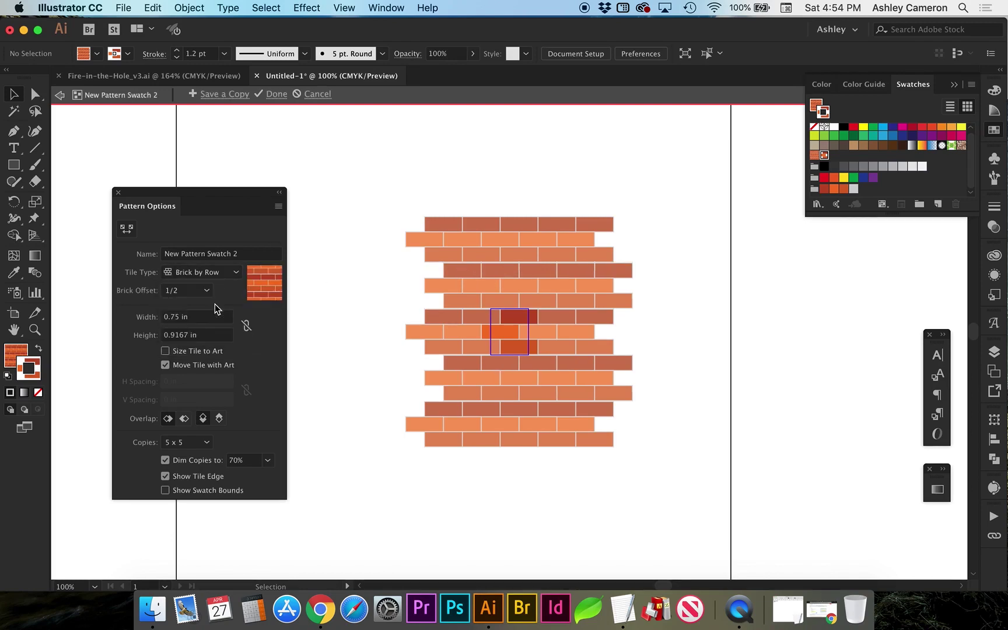
left_click(177, 336)
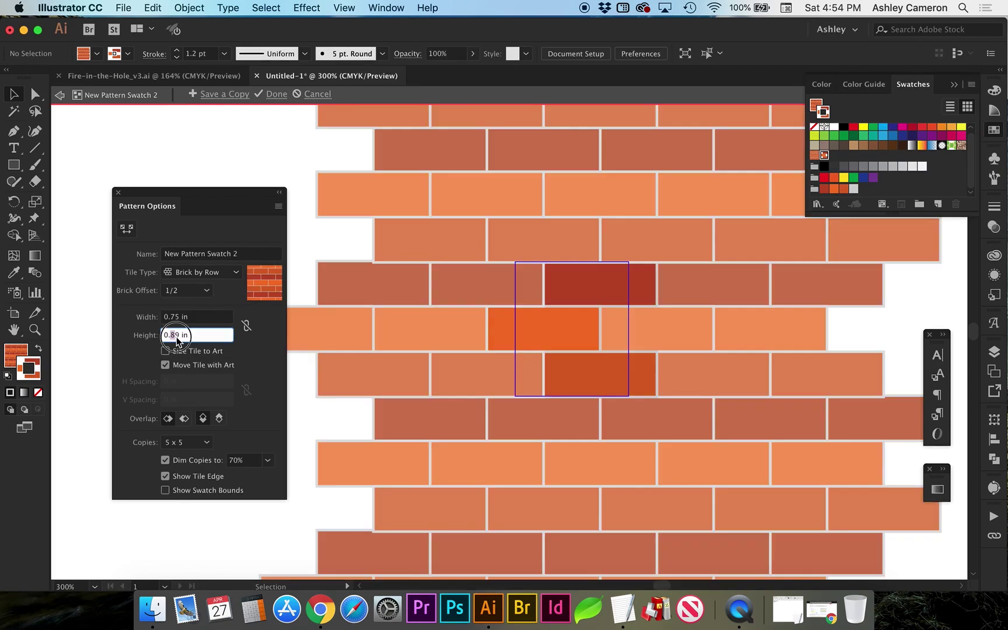
key("Tab")
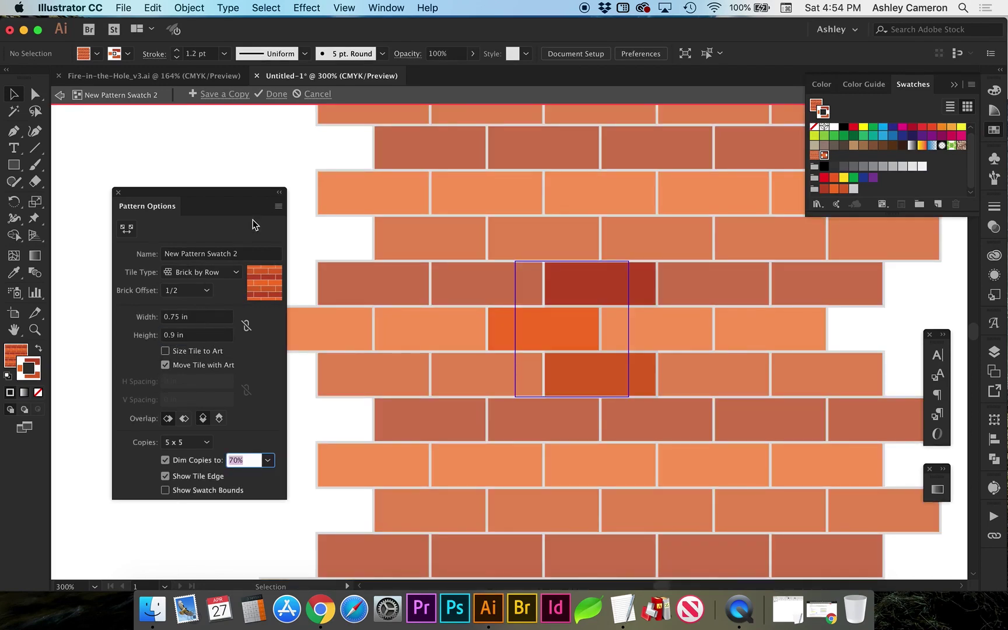
left_click(275, 95)
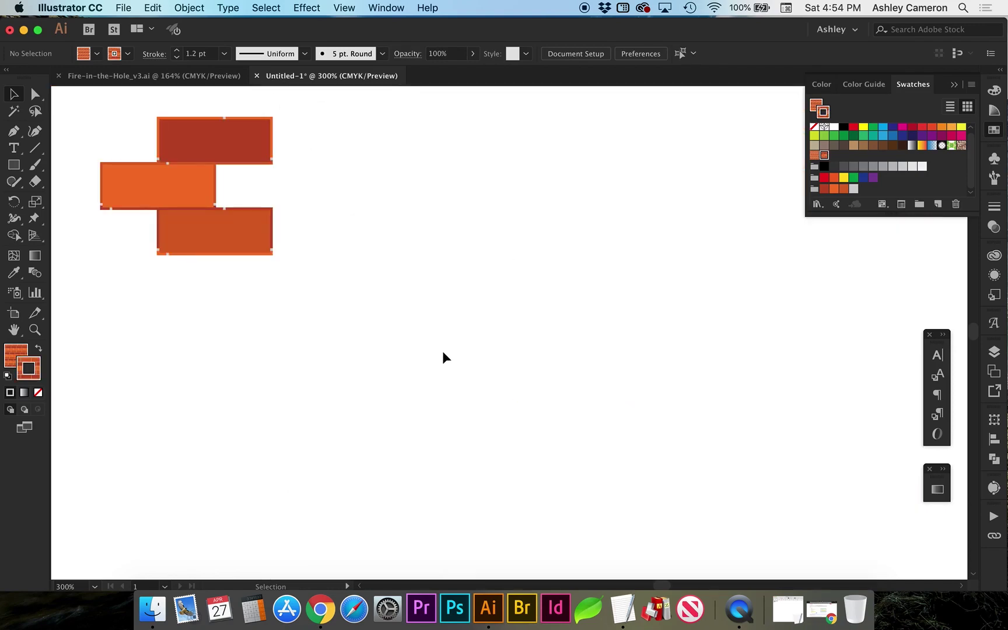
Select all three original bricks, give them a light grey stroke, and fit the artboard in view
left_click_drag(290, 321, 168, 150)
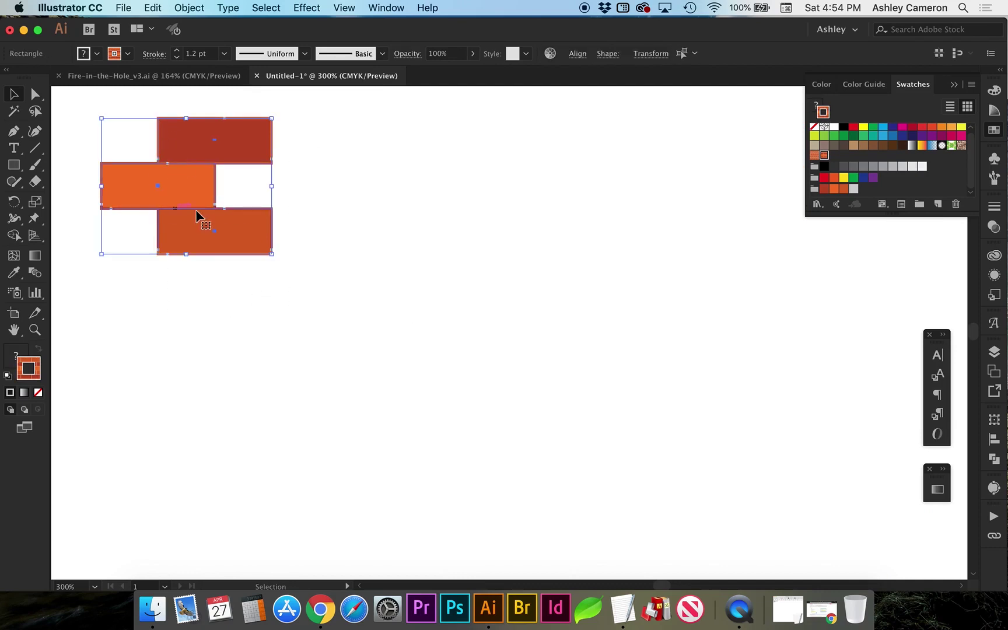
left_click(231, 329)
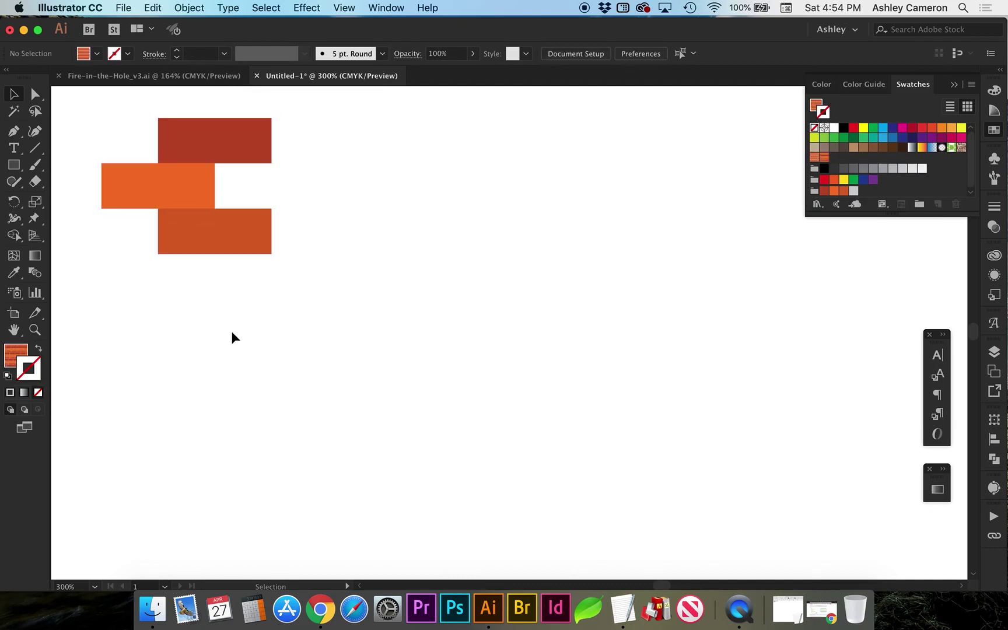
key("super+a")
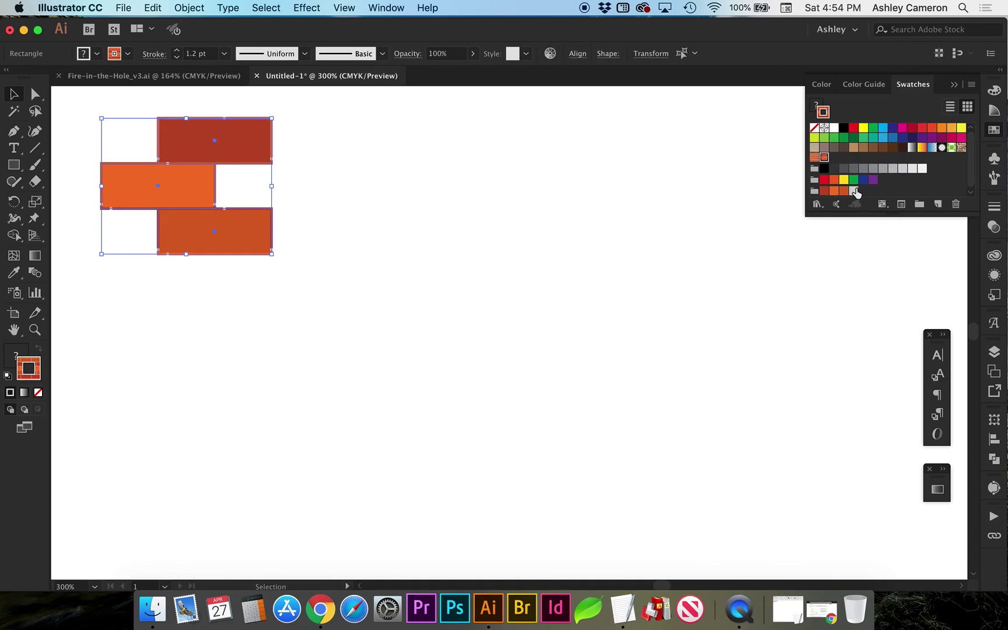
left_click(854, 192)
left_click(481, 318)
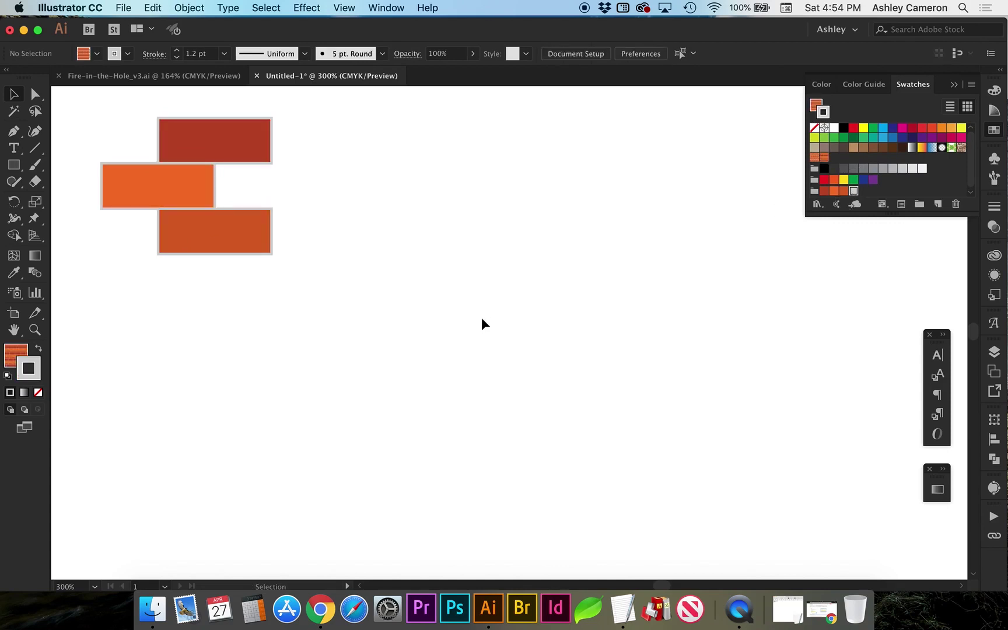
key("super+0")
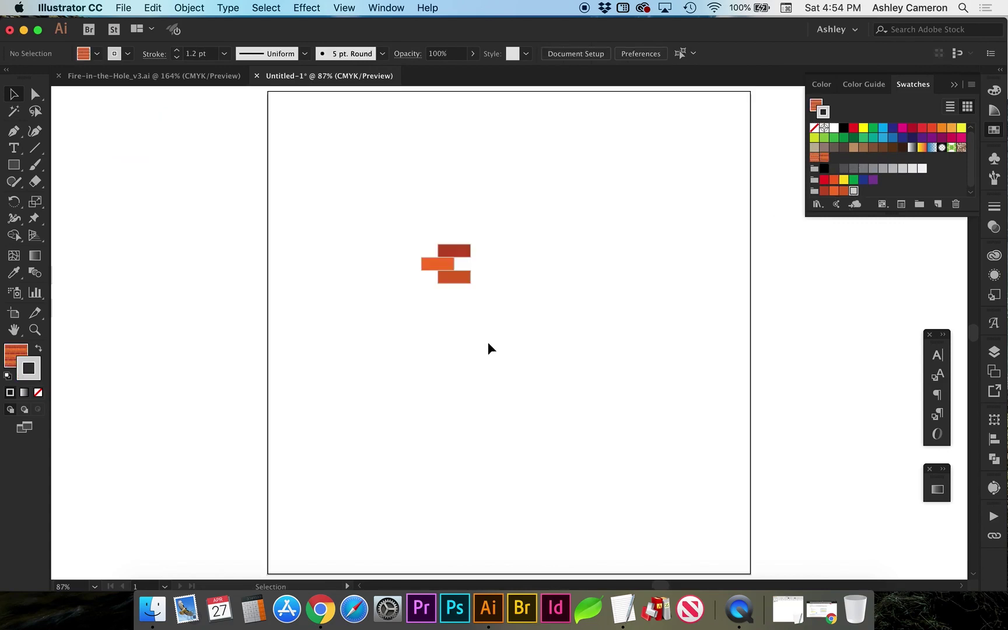
Draw a tall rectangle on the artboard's right and fill it with the finer brick pattern swatch
key("m")
left_click_drag(536, 115, 719, 536)
left_click(16, 352)
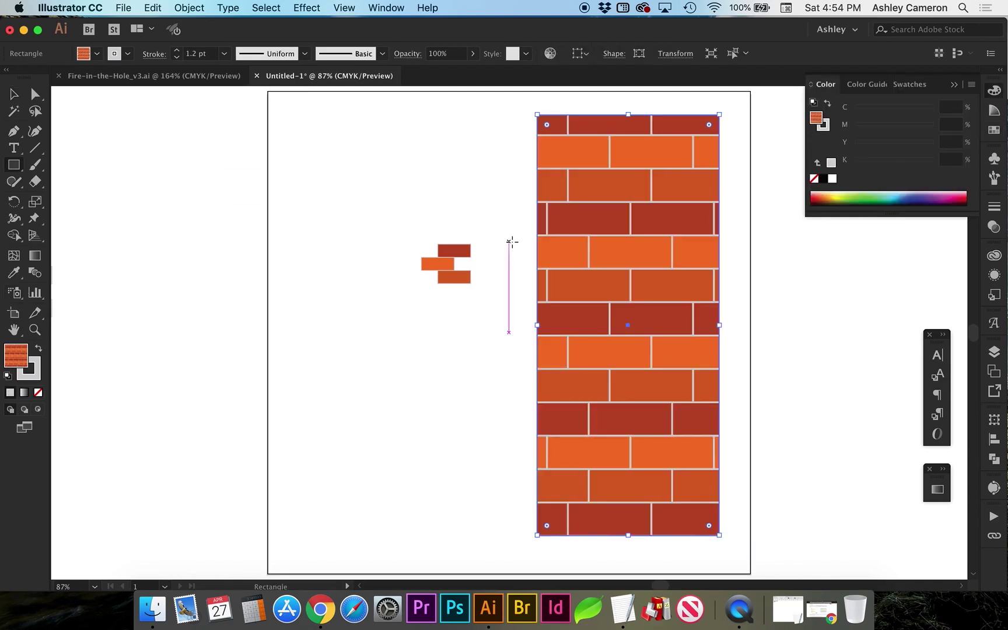
left_click(994, 129)
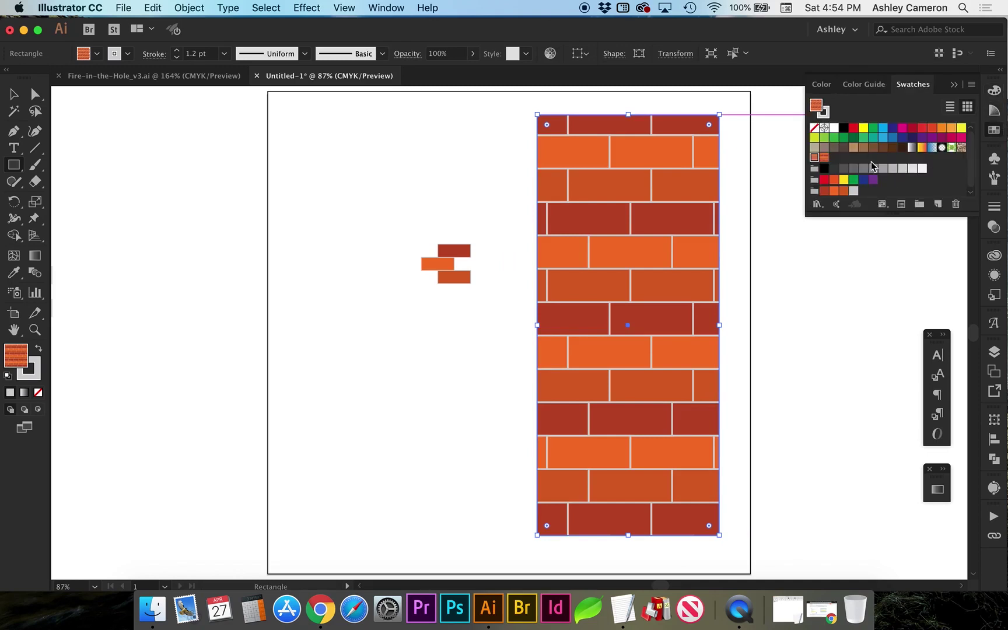
left_click(824, 157)
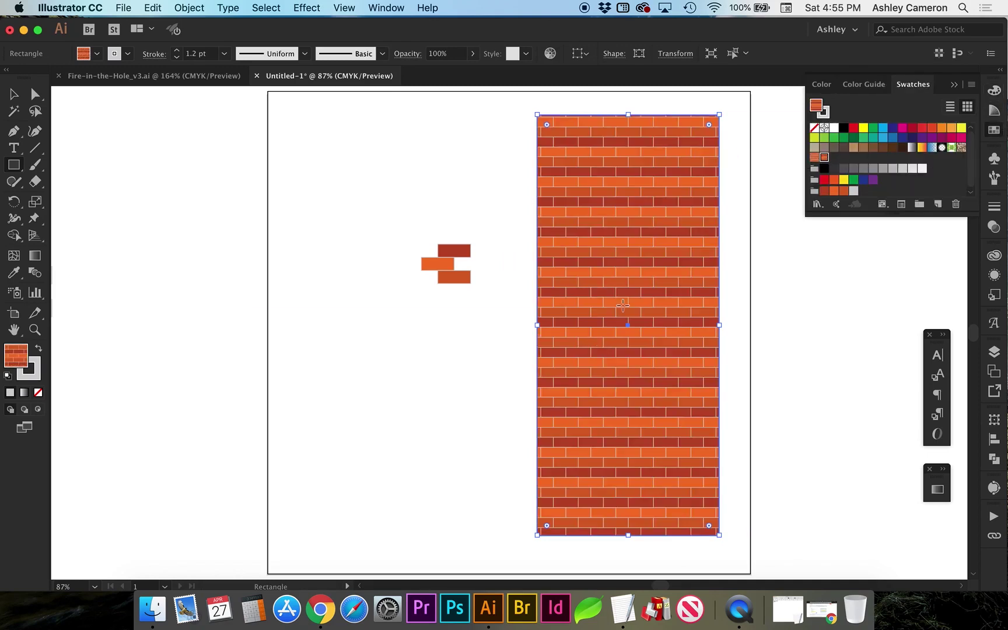
Try shortening the brick rectangle from its top edge, then undo the resize
key("v")
left_click(453, 400)
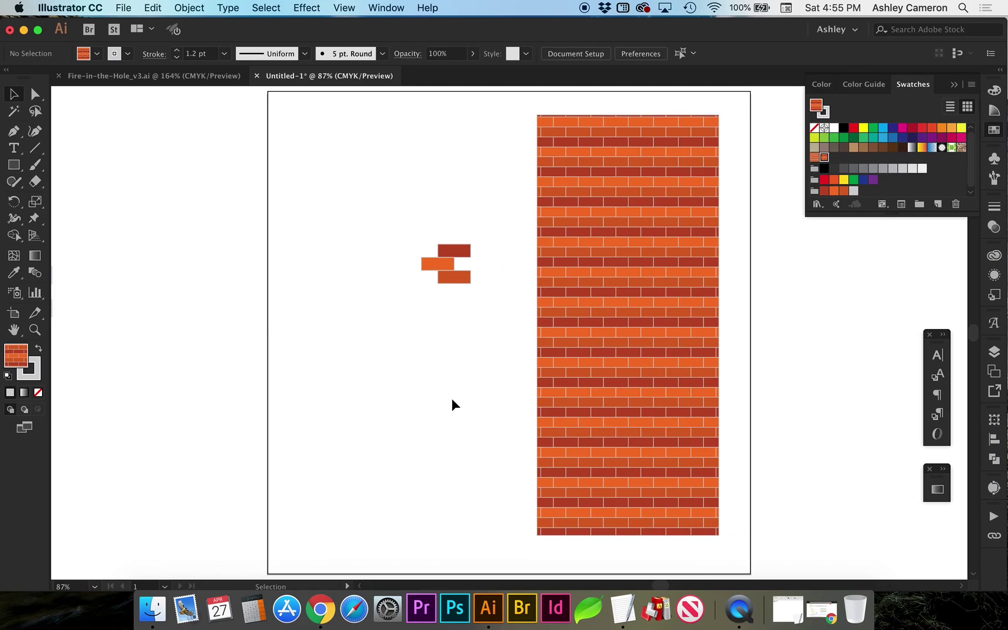
left_click(625, 280)
mouse_move(629, 115)
left_mouse_down()
mouse_move(640, 117)
mouse_move(653, 284)
mouse_move(644, 285)
left_mouse_up()
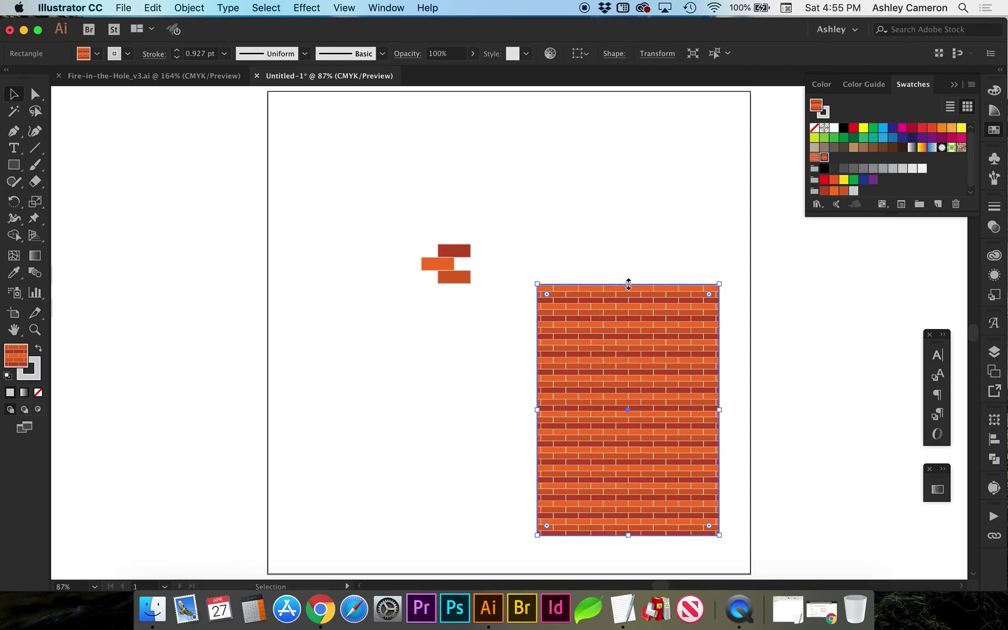
key("super+z")
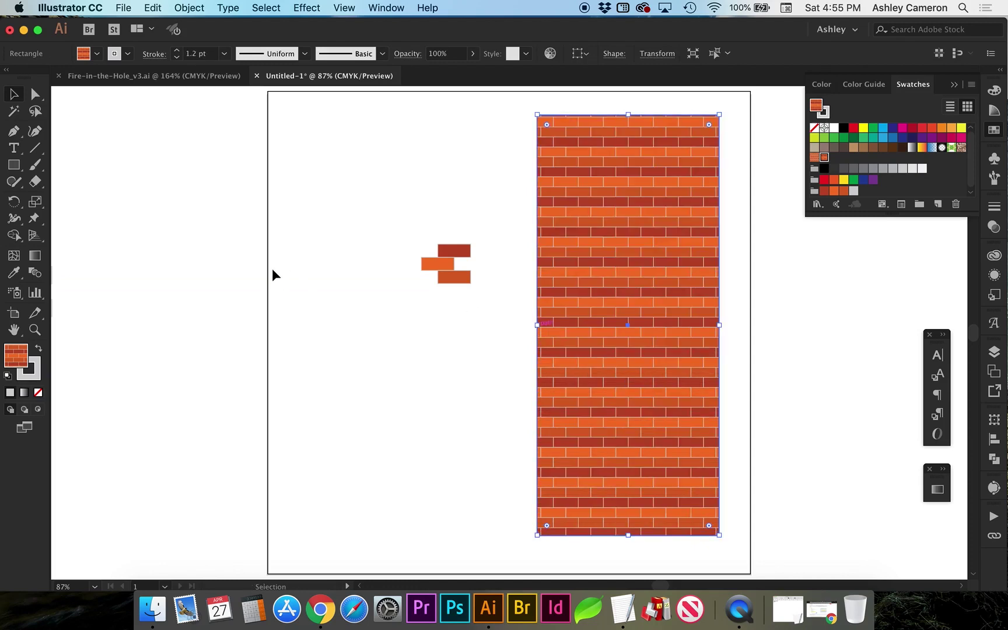
Scale the tall rectangle to 30% with Transform Patterns off so bricks stay full size
double_click(36, 201)
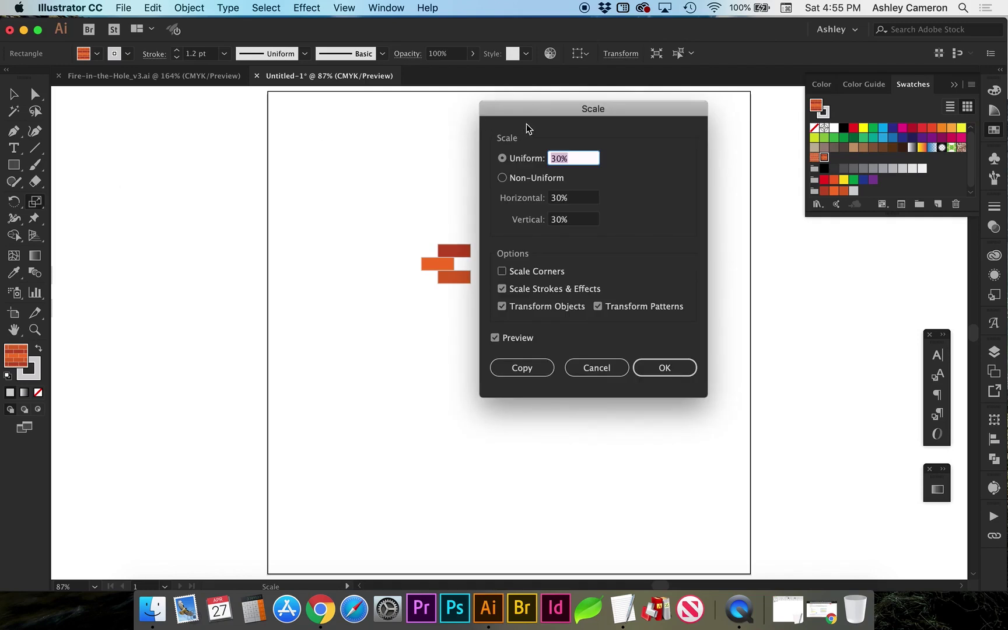
left_click_drag(526, 123, 270, 148)
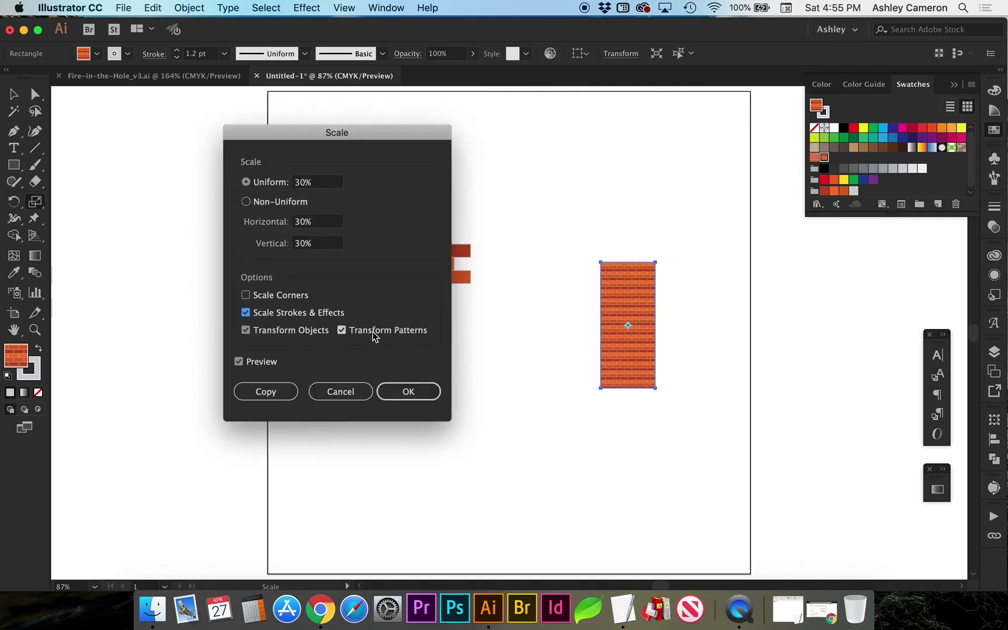
left_click(374, 337)
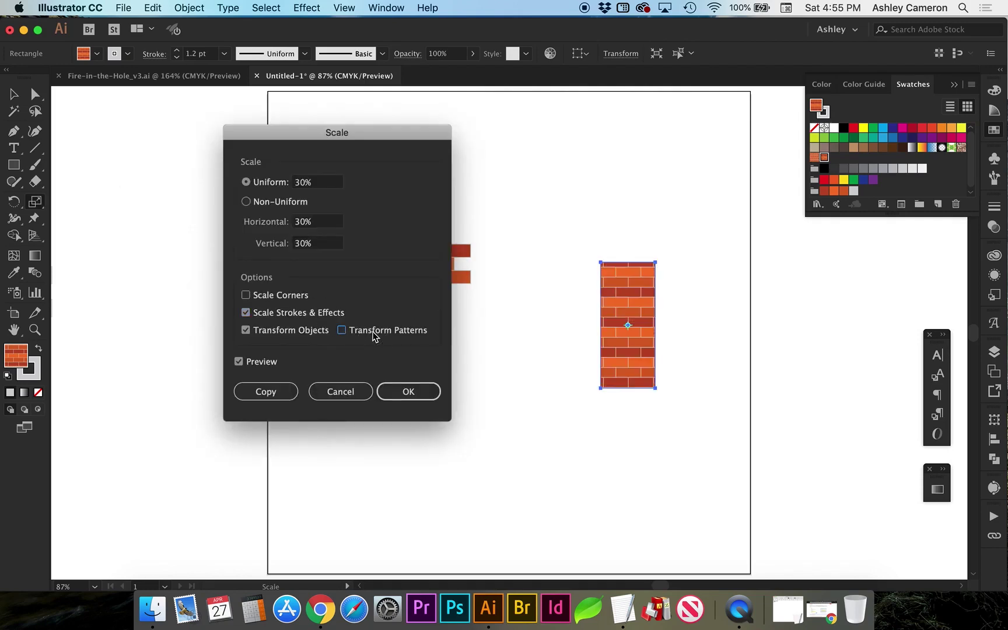
left_click(409, 391)
Draw a brick-filled rectangle in the lower left and enlarge it to about 2.65 × 2.04 in
key("m")
left_click_drag(280, 330, 403, 432)
left_click_drag(554, 541, 397, 472)
key("v")
left_click_drag(397, 419, 503, 506)
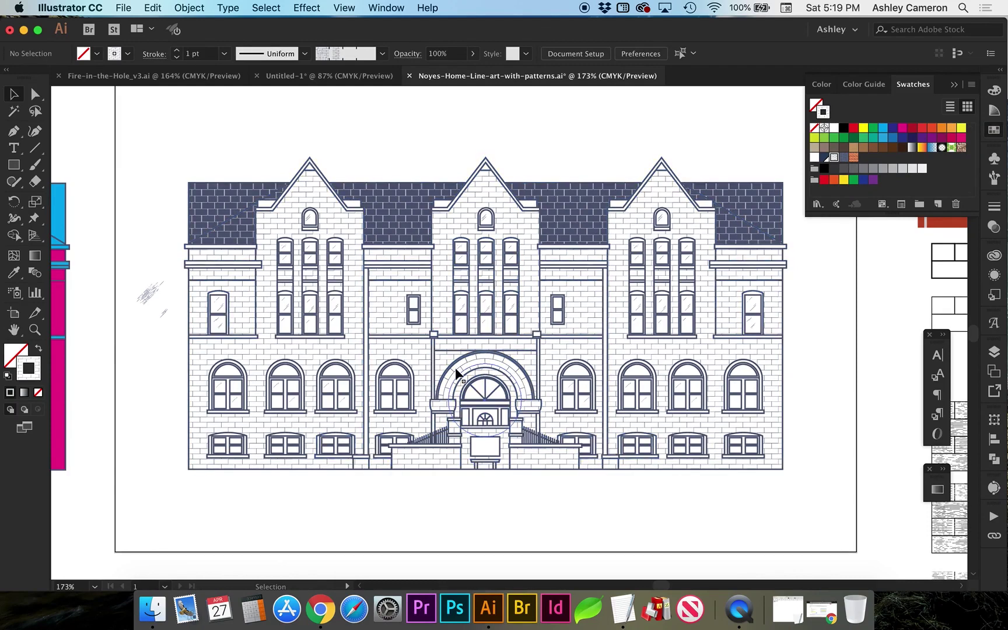
Switch back to the Untitled-1 document showing only the three-brick stack
left_click(320, 78)
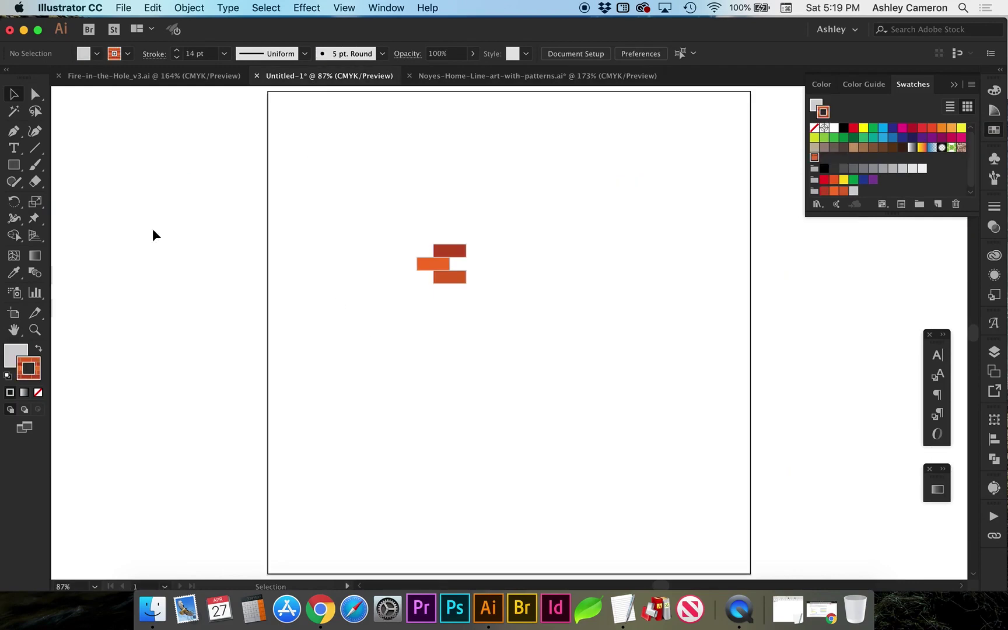
Draw a large circle below the brick motif with the Ellipse tool
left_click_drag(14, 165, 97, 198)
mouse_move(398, 317)
left_mouse_down()
mouse_move(510, 436)
mouse_move(620, 517)
left_mouse_up()
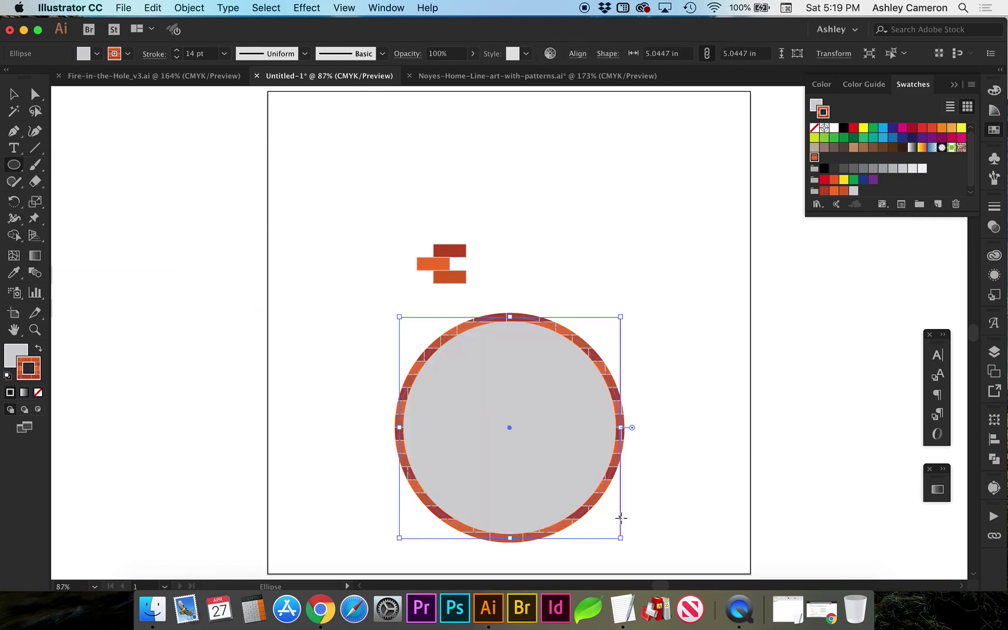
scroll(578, 418, "right", 3)
scroll(578, 418, "down", 1)
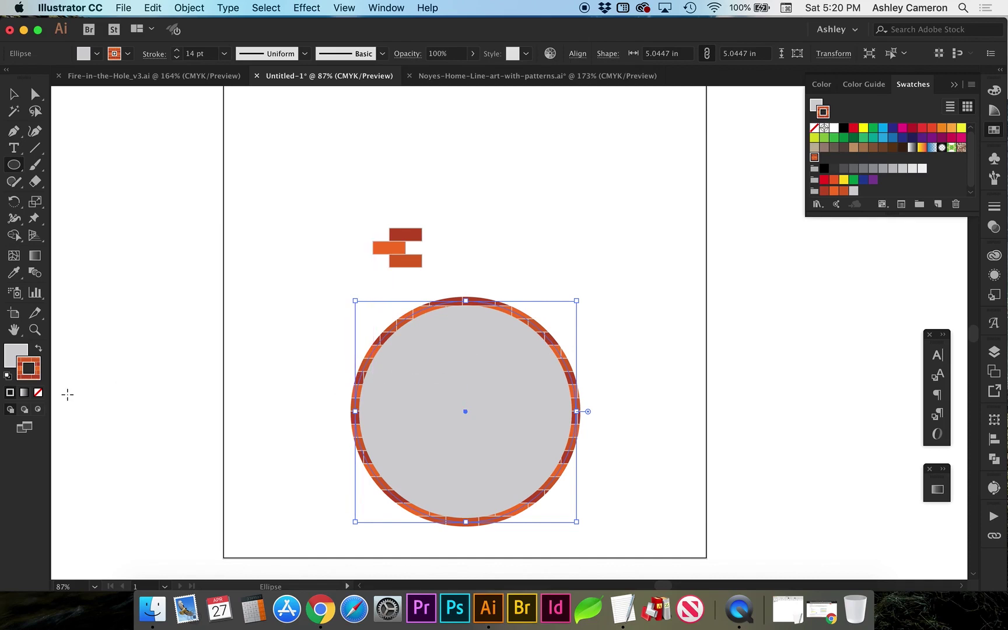
Fill the circle with the brick pattern swatch, then deselect it
left_click_drag(28, 368, 15, 353)
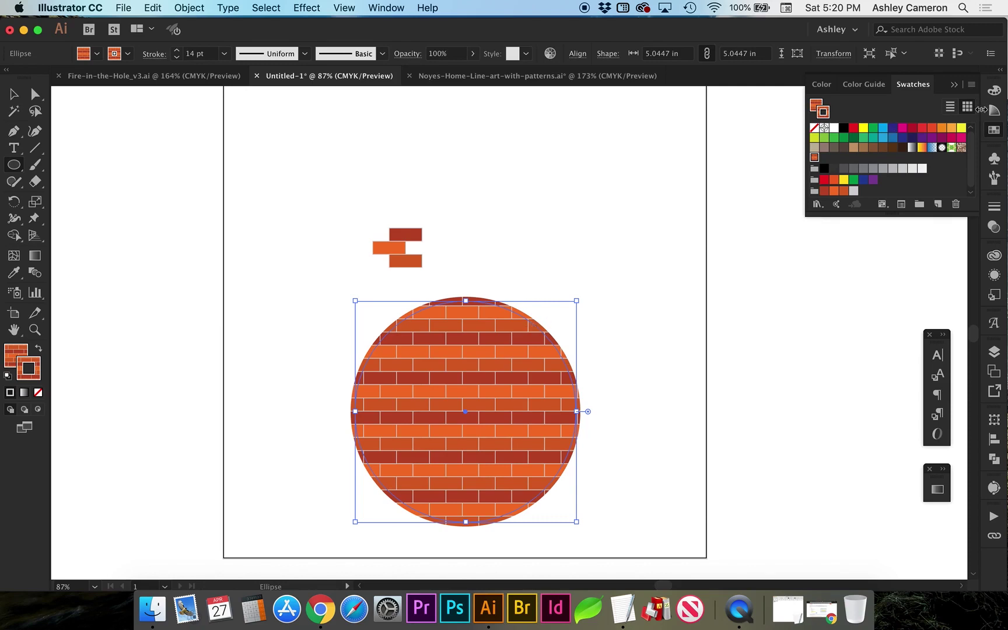
key("v")
left_click(517, 197)
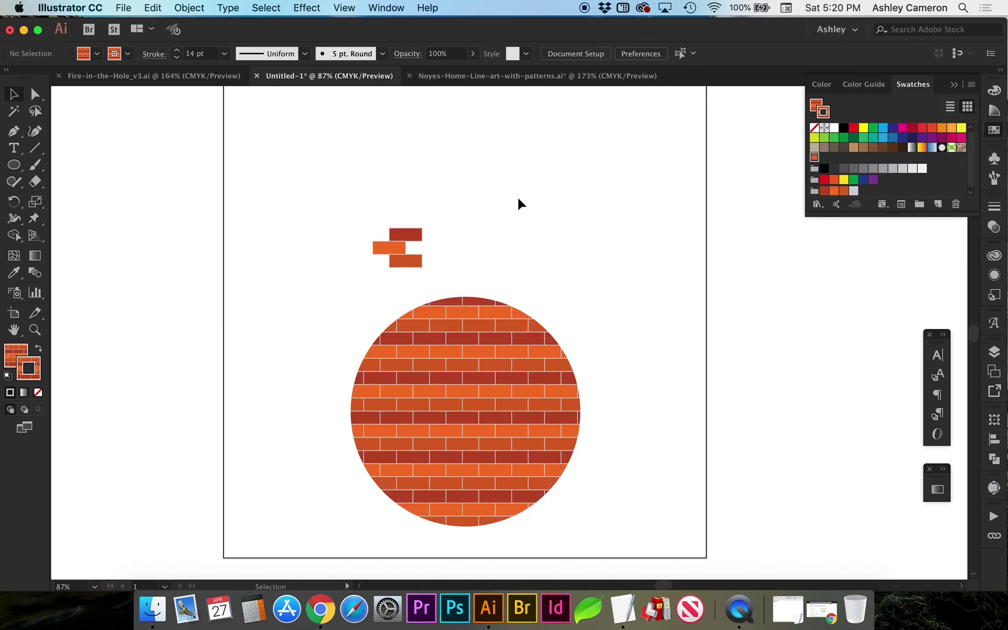
Start a New Brush from the Brushes panel menu with Pattern Brush as the type
left_click(993, 178)
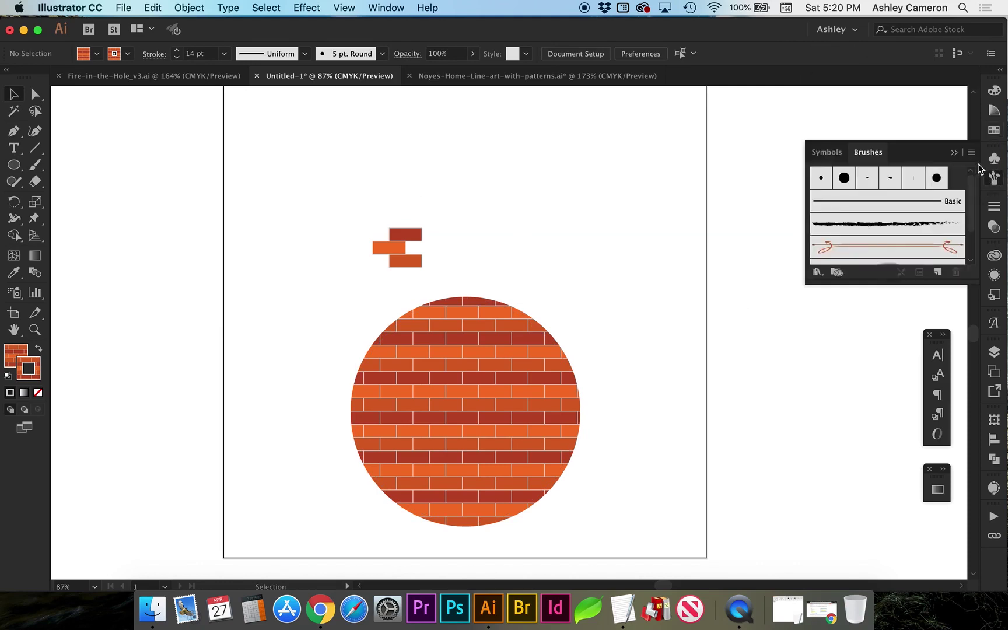
left_click(972, 154)
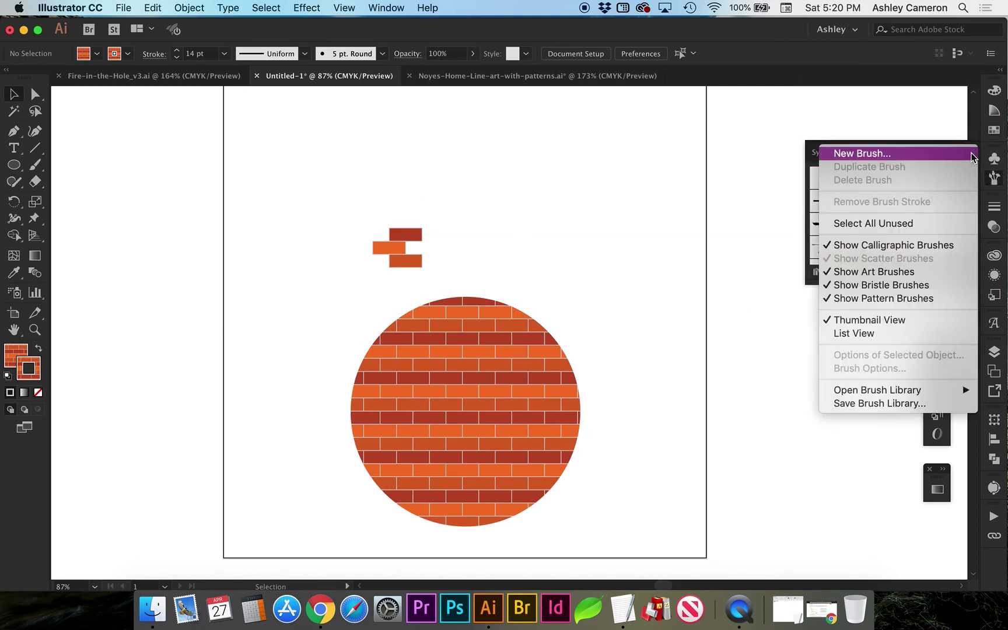
left_click(937, 153)
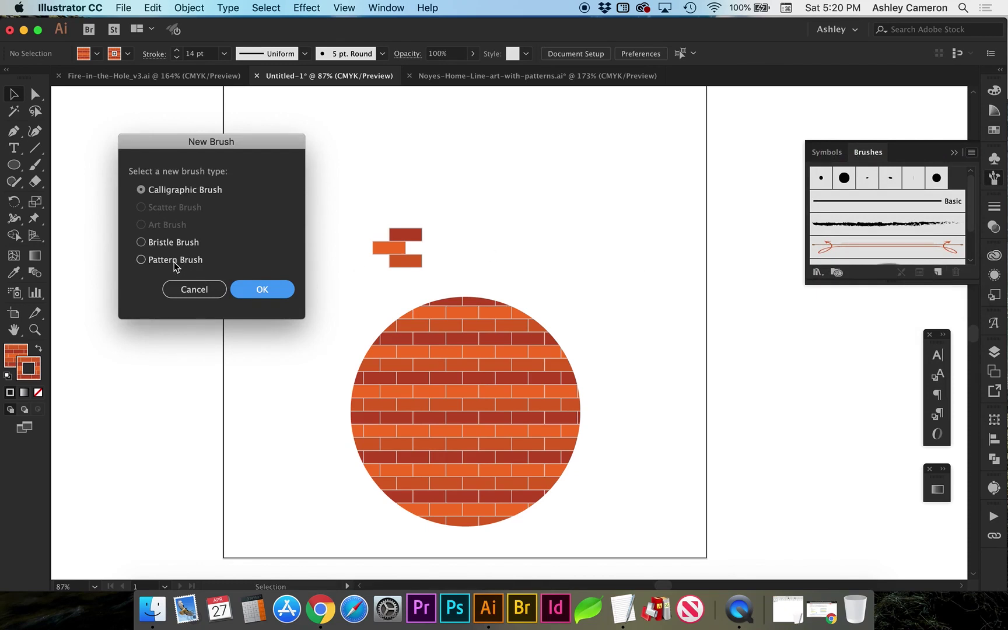
left_click(141, 259)
Create Pattern Brush 1 using the brick swatch for the side and outer corner tiles
left_click(252, 290)
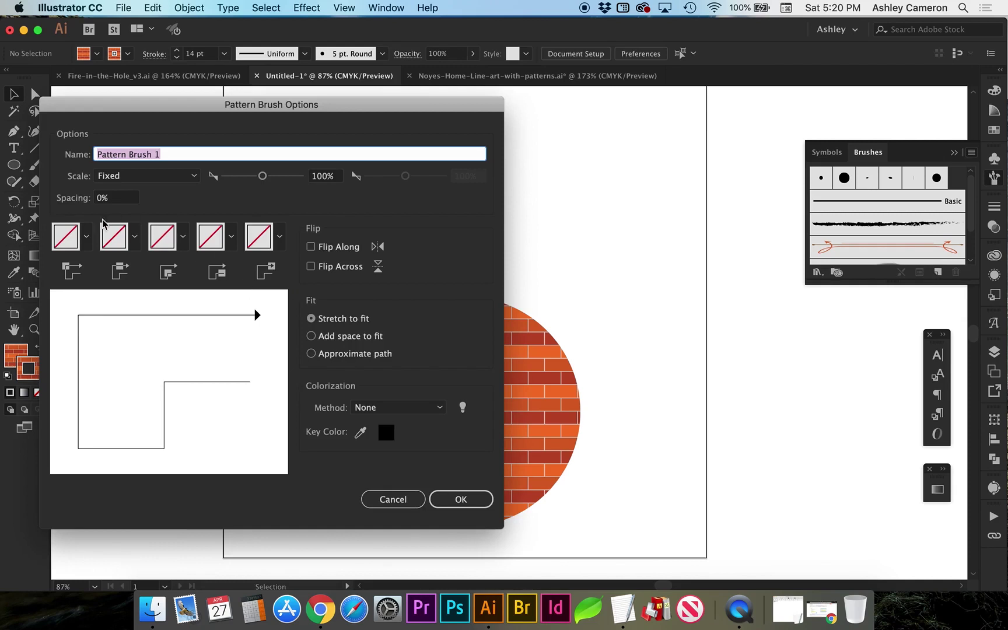
left_click(91, 239)
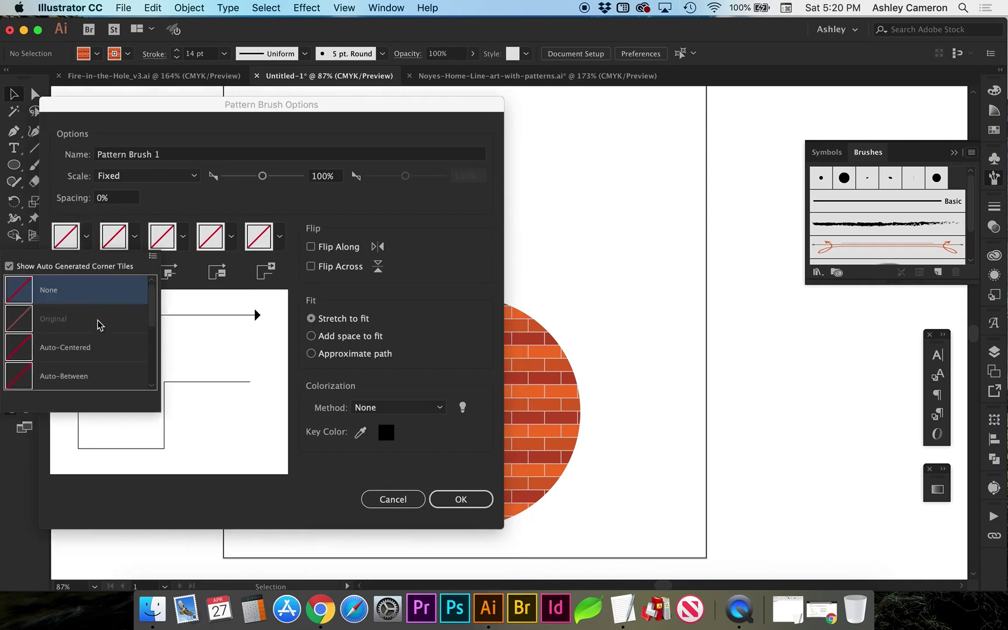
scroll(97, 320, "down", 4)
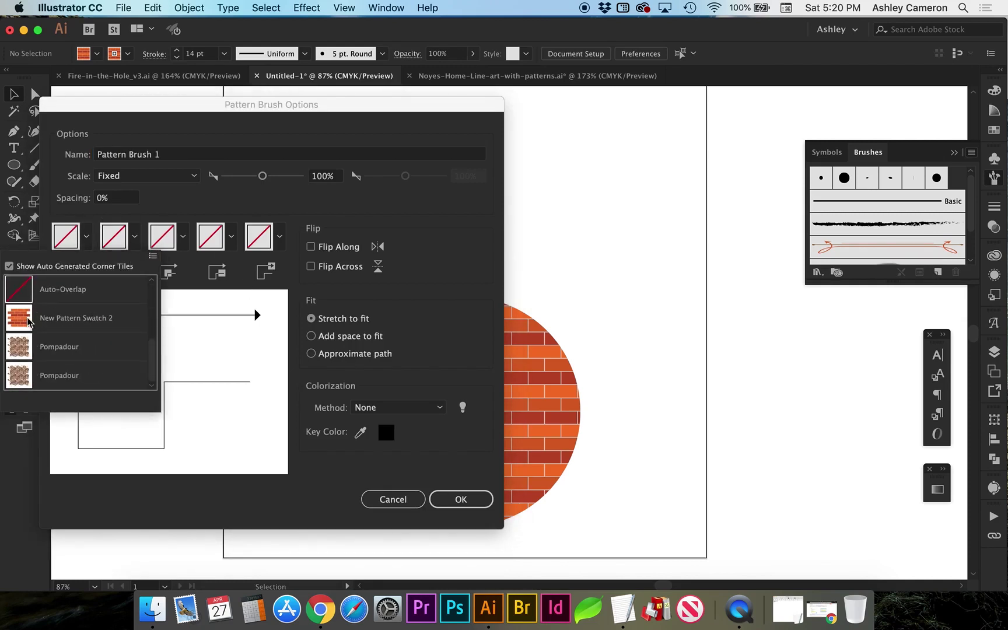
left_click(29, 322)
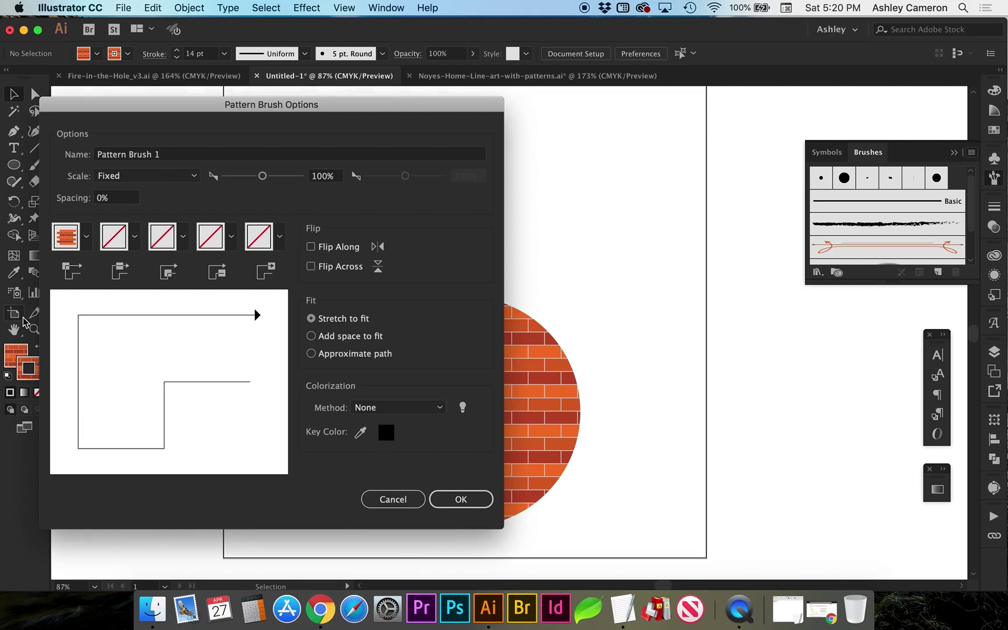
left_click(134, 237)
left_click(107, 337)
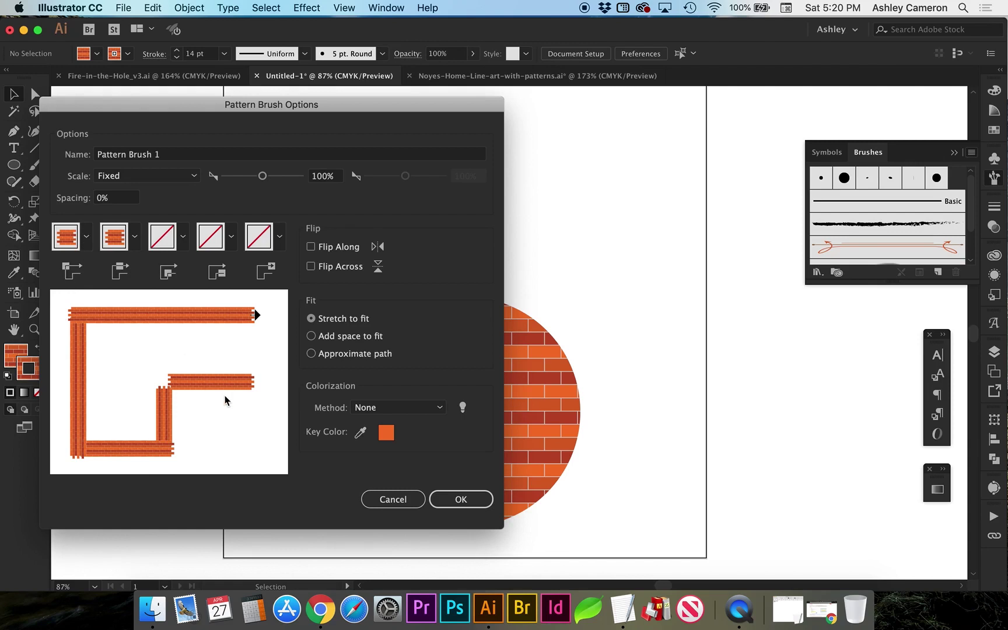
left_click(460, 499)
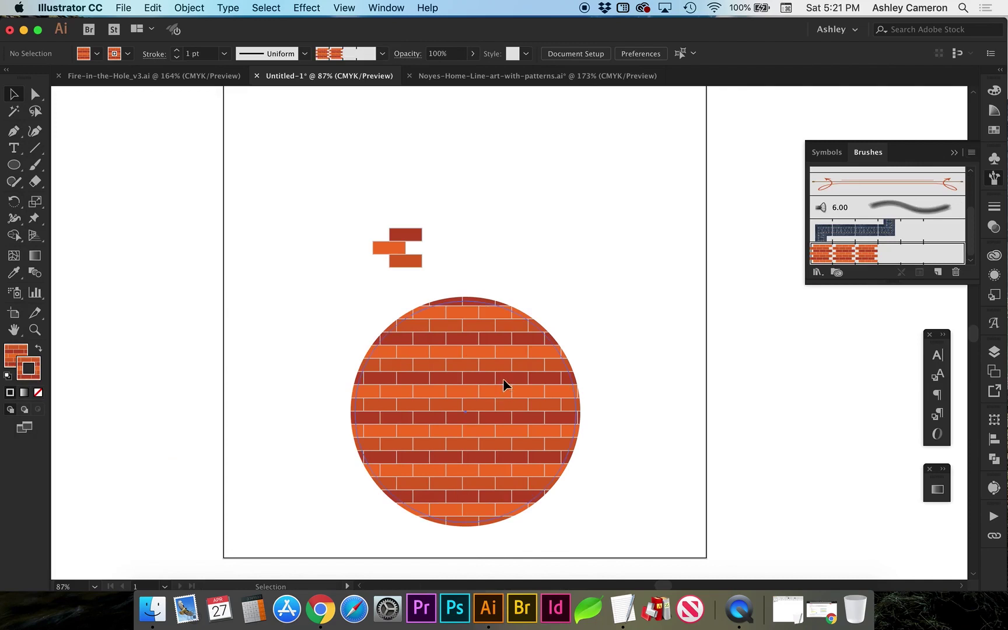
Clear the circle's fill and stroke, then stroke it with Pattern Brush 1
left_click(503, 380)
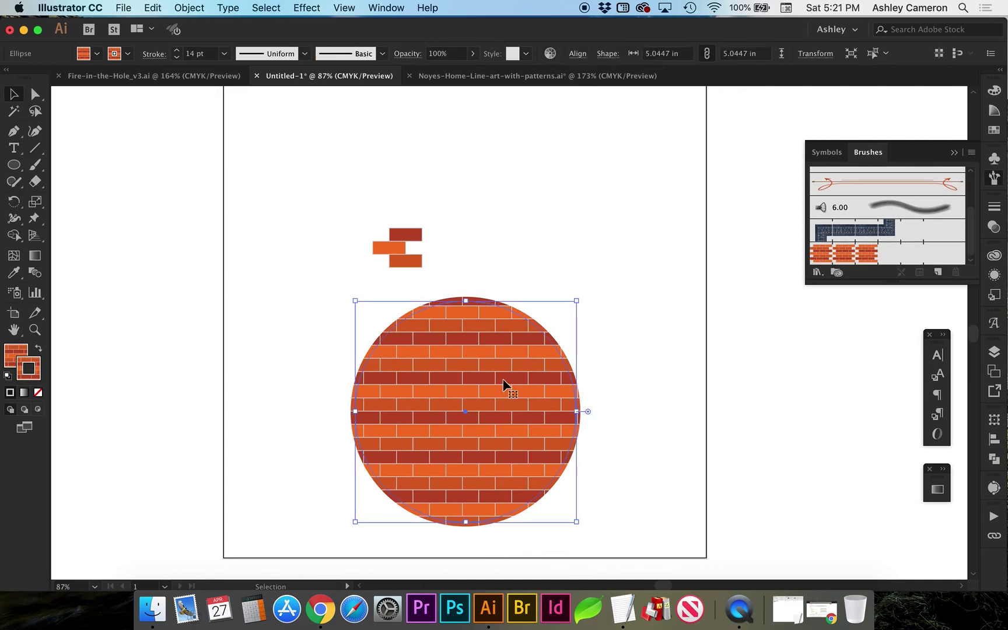
key("slash")
key("x")
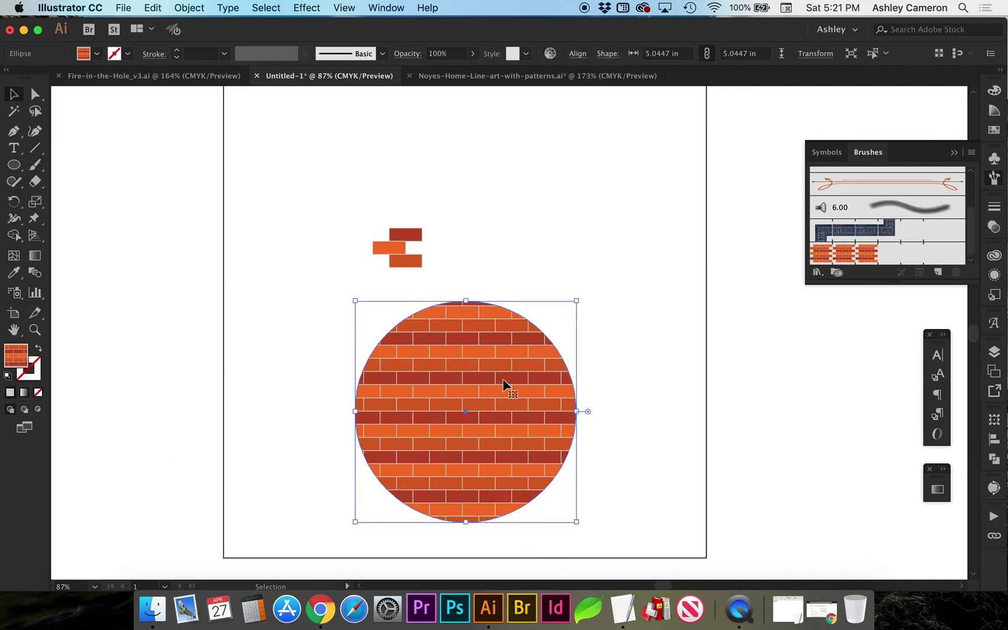
key("slash")
key("x")
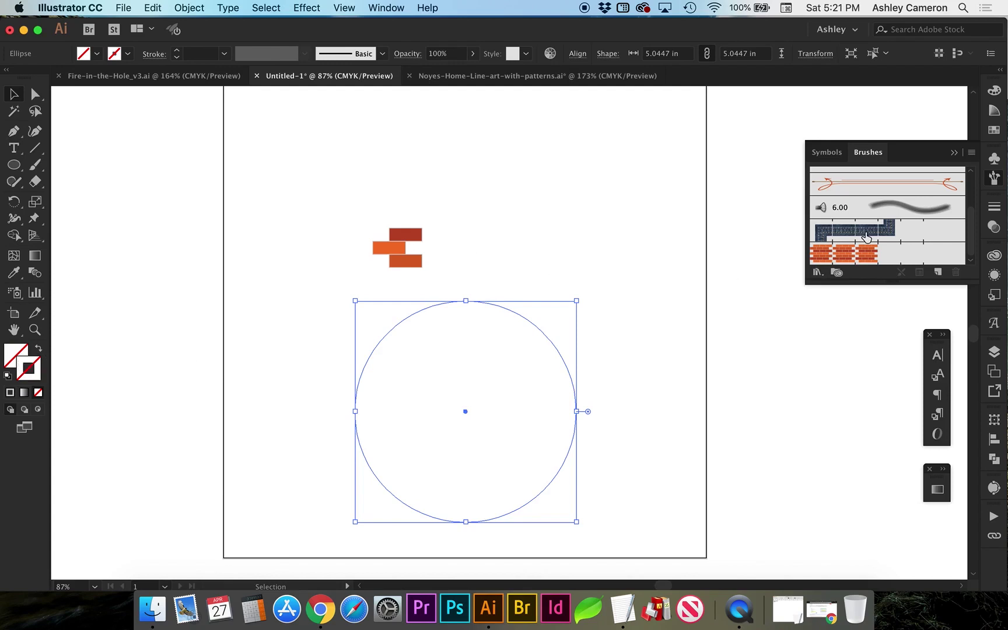
left_click(854, 254)
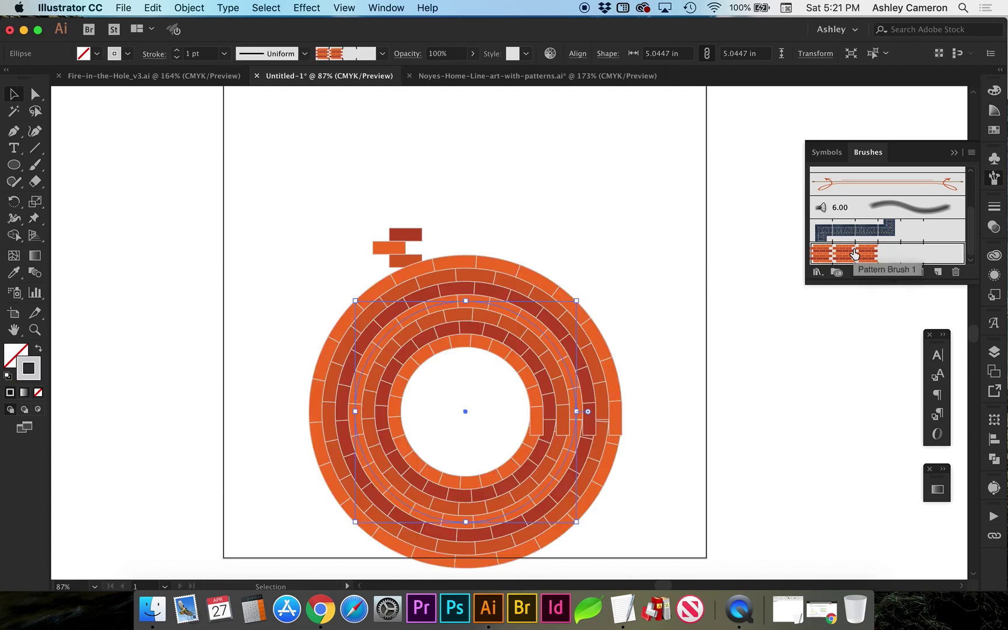